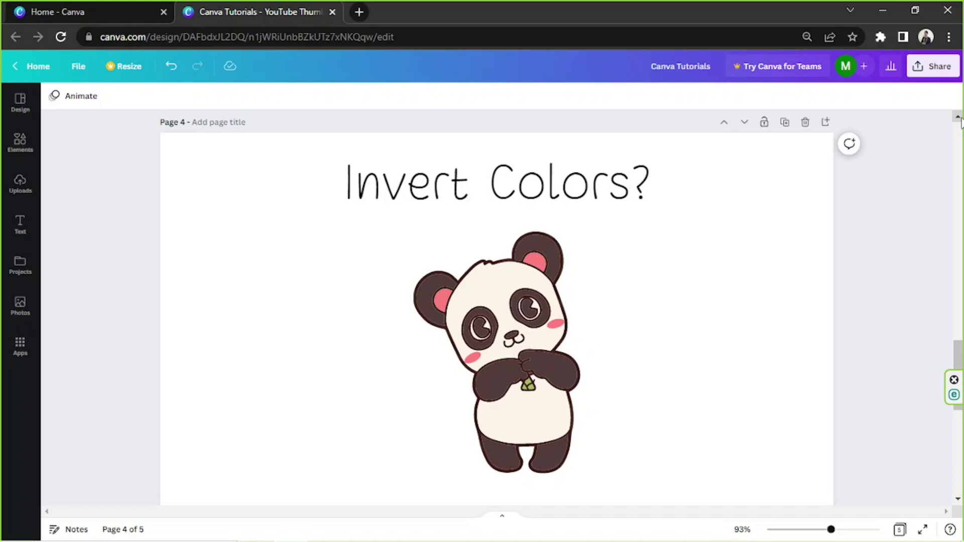
# Recolor the panda graphic on page 4 with cream for its outline and dark patches and dark brown for its light areas.
pyautogui.click(494, 347)
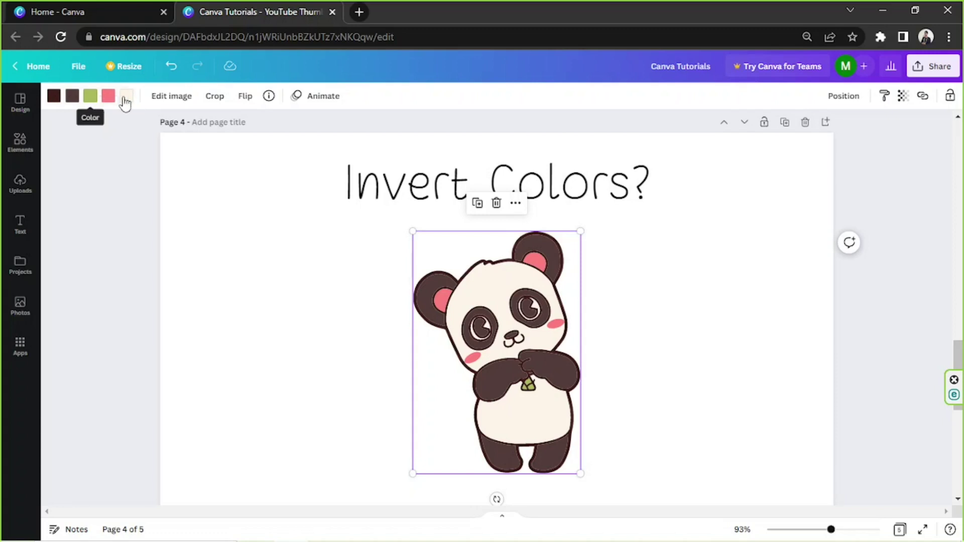
pyautogui.click(53, 96)
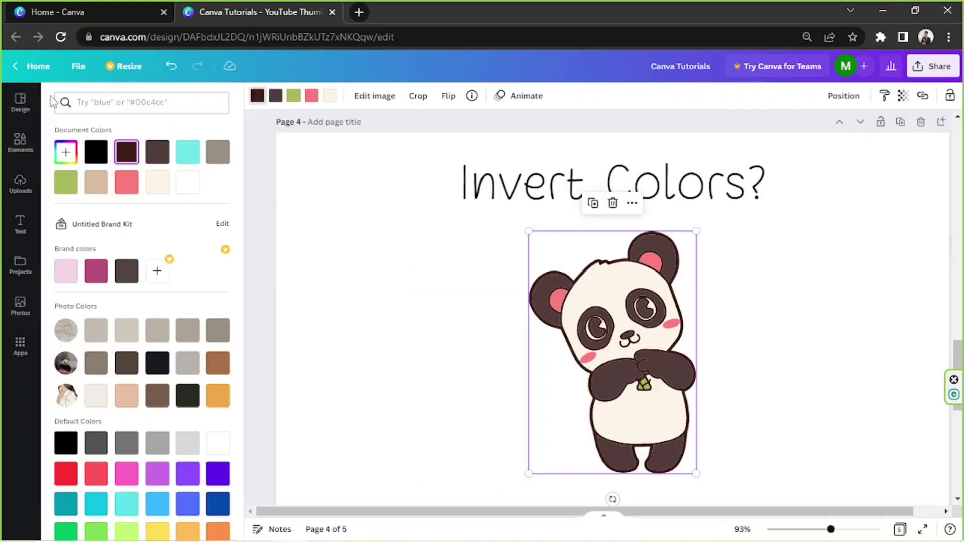
pyautogui.click(155, 161)
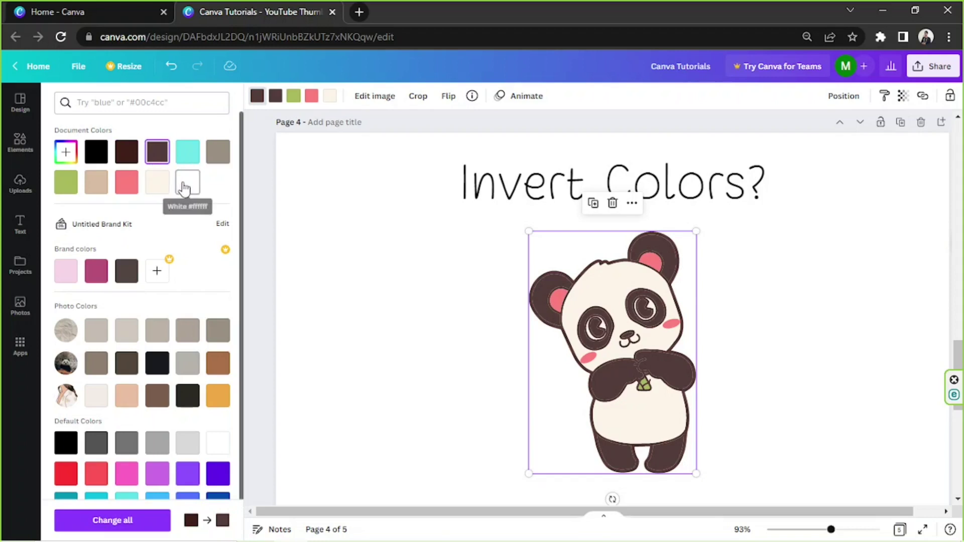
pyautogui.click(170, 189)
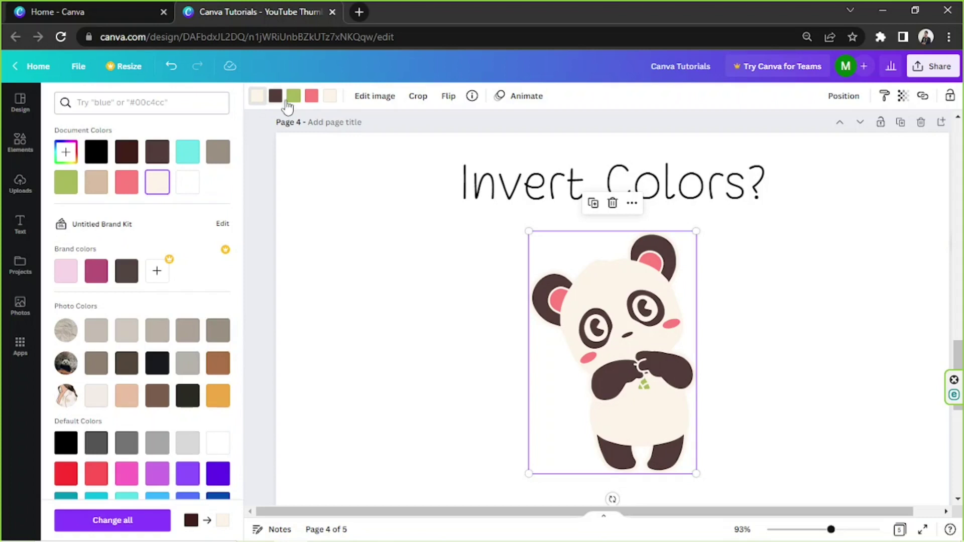
pyautogui.click(277, 99)
pyautogui.click(167, 183)
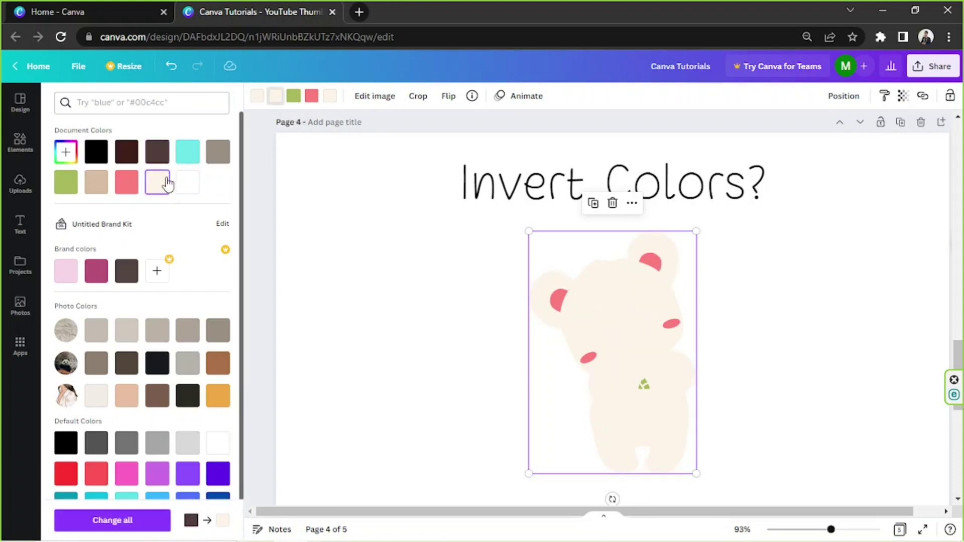
pyautogui.click(329, 97)
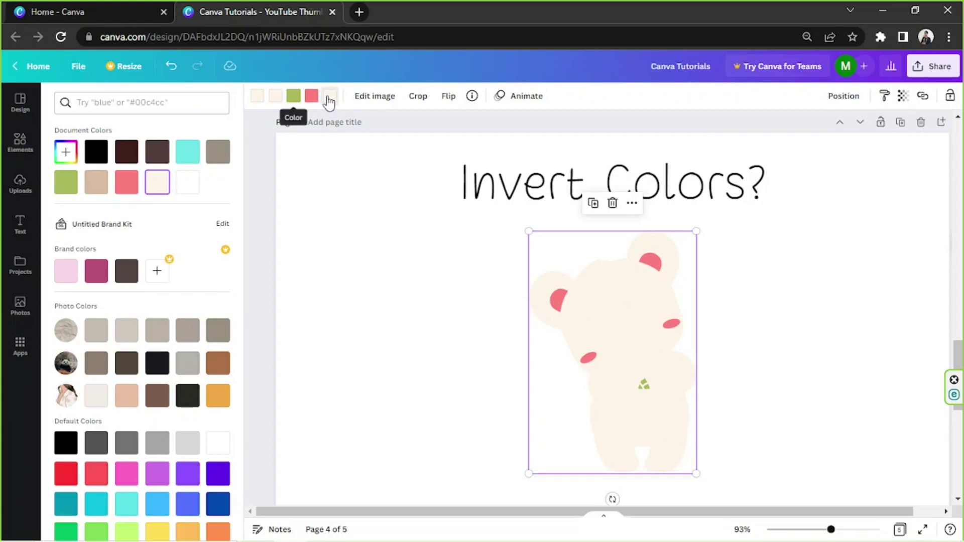
pyautogui.click(158, 153)
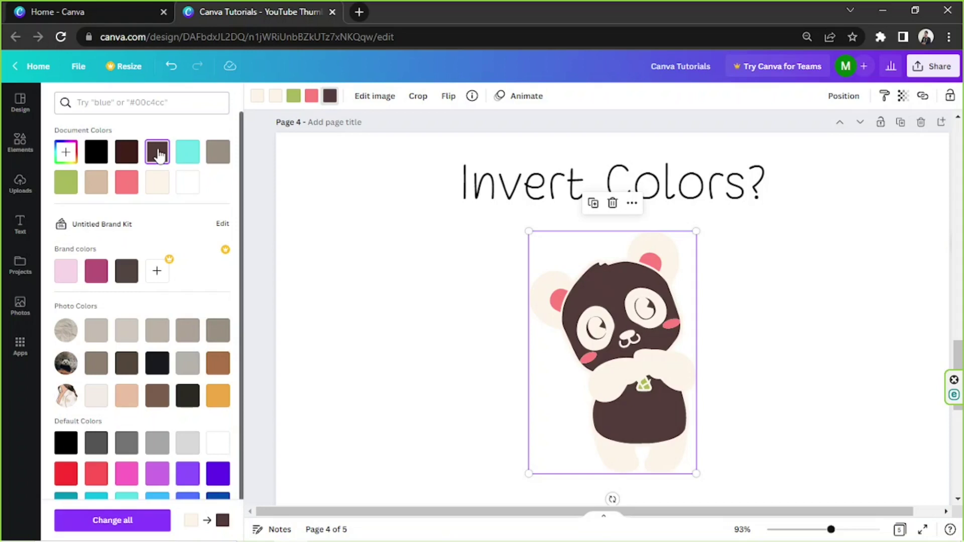
# Change the panda graphic's pink parts to green and its green bamboo to yellow.
pyautogui.click(311, 96)
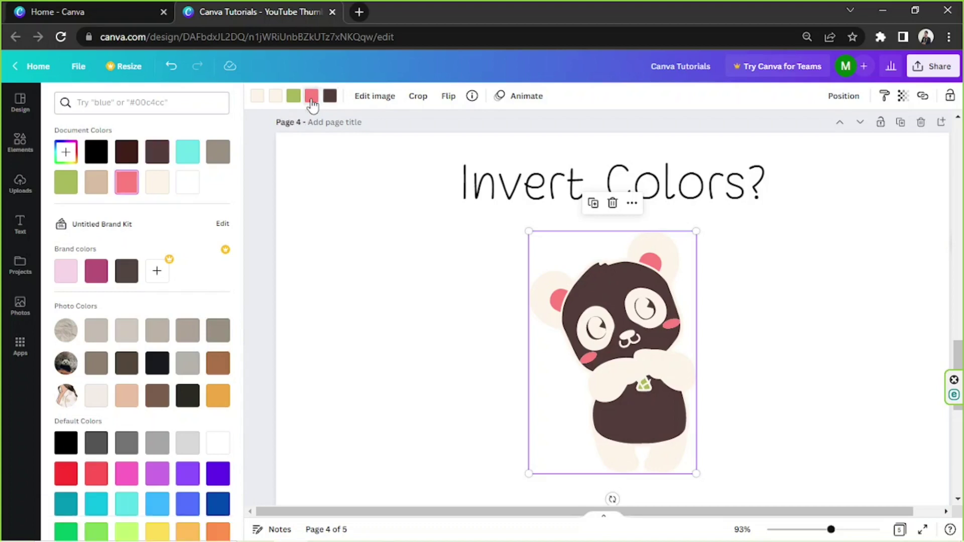
pyautogui.click(66, 181)
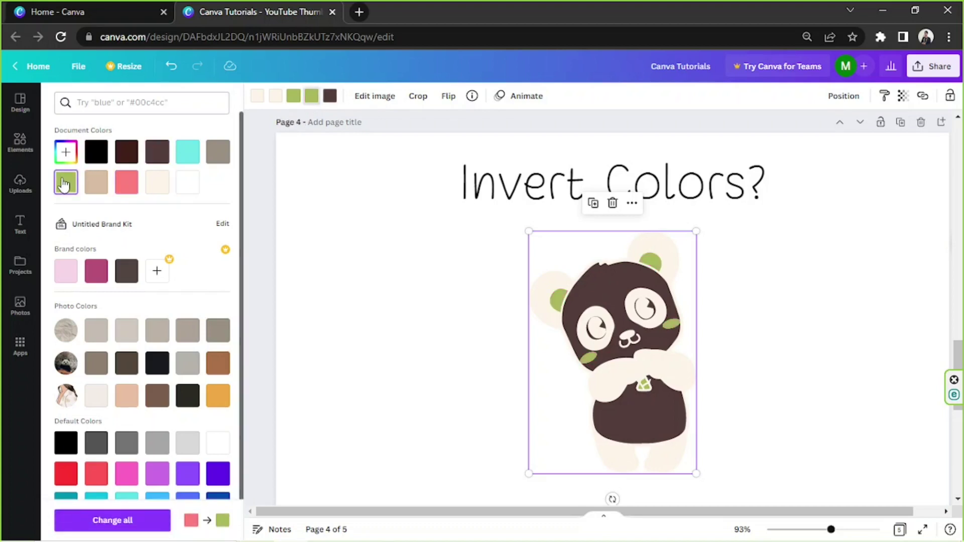
pyautogui.click(296, 99)
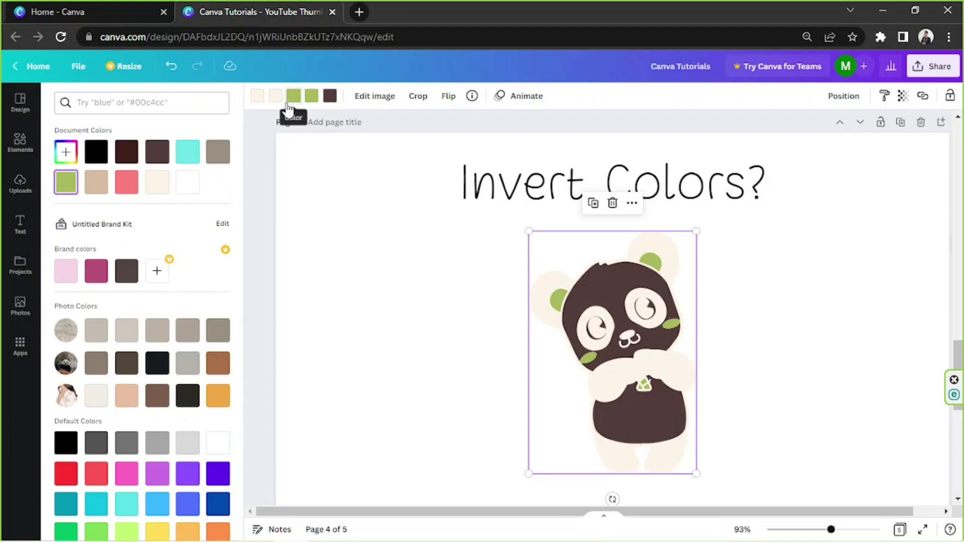
pyautogui.click(159, 530)
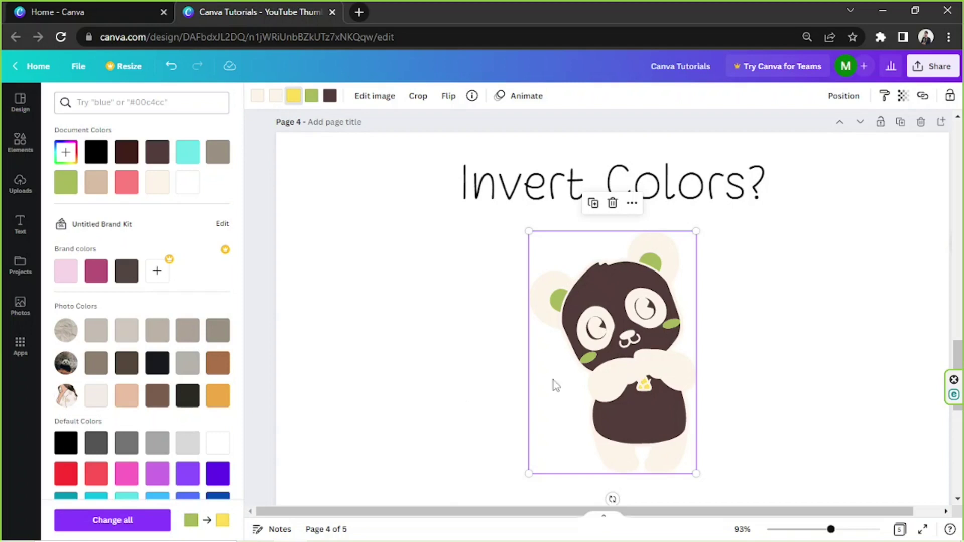
pyautogui.click(776, 338)
pyautogui.click(776, 338)
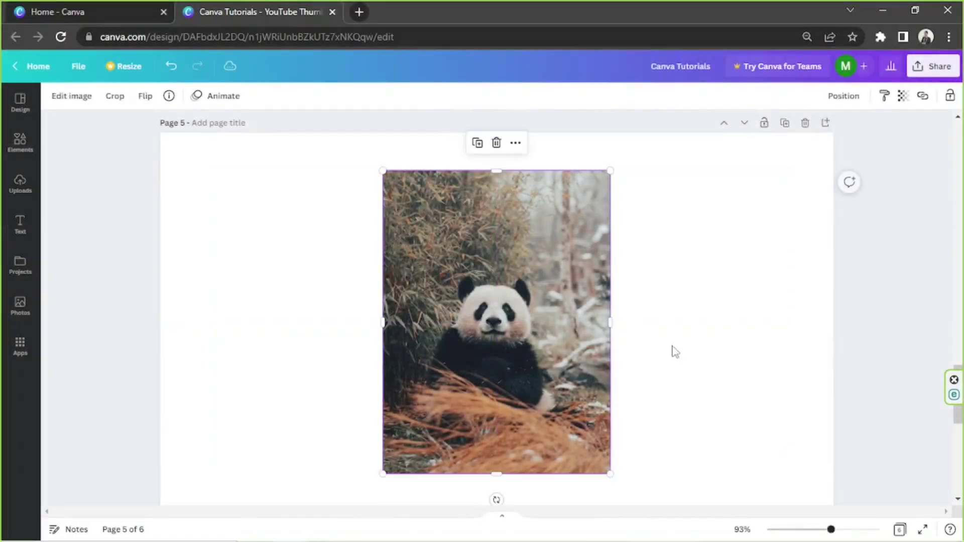
# Enlarge the panda photo on page 5 to fill the page height and center it horizontally.
pyautogui.click(697, 348)
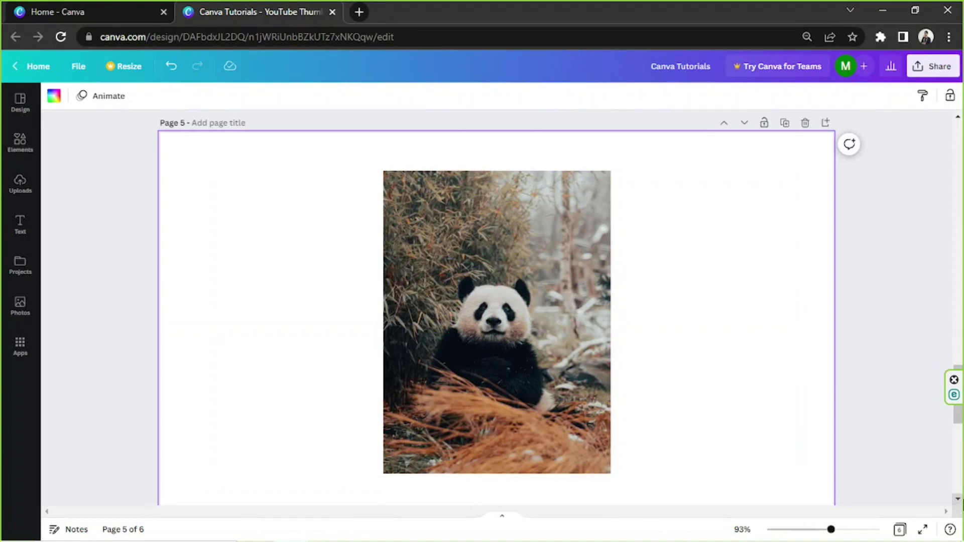
pyautogui.click(957, 498)
pyautogui.click(957, 117)
pyautogui.click(957, 498)
pyautogui.moveTo(575, 359); pyautogui.dragTo(572, 322)
pyautogui.moveTo(496, 425)
pyautogui.mouseDown()
pyautogui.moveTo(502, 493)
pyautogui.moveTo(512, 405)
pyautogui.moveTo(512, 426)
pyautogui.mouseUp()
pyautogui.moveTo(611, 428); pyautogui.dragTo(650, 512)
pyautogui.moveTo(583, 413); pyautogui.dragTo(562, 413)
pyautogui.click(712, 415)
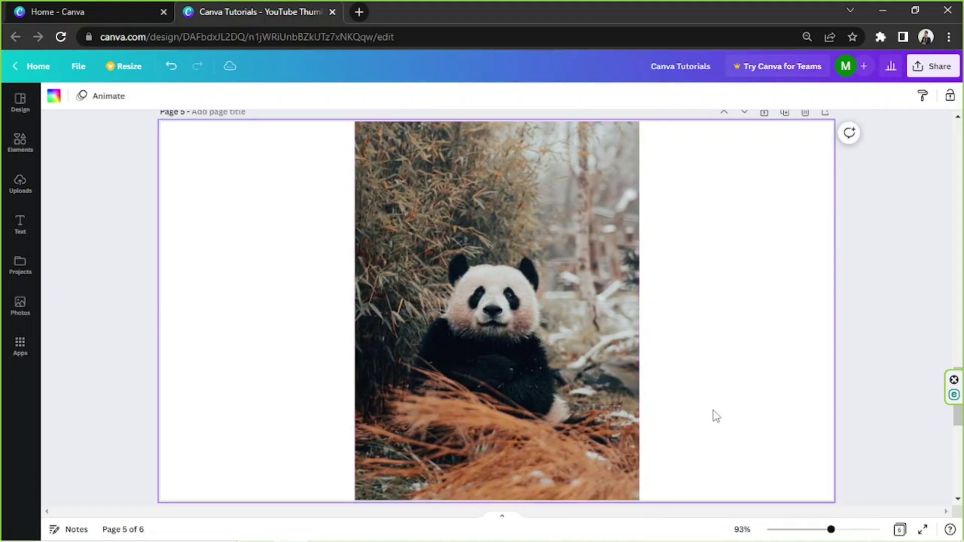
# Download only the current page (Page 5) of the design as a PNG.
pyautogui.click(636, 400)
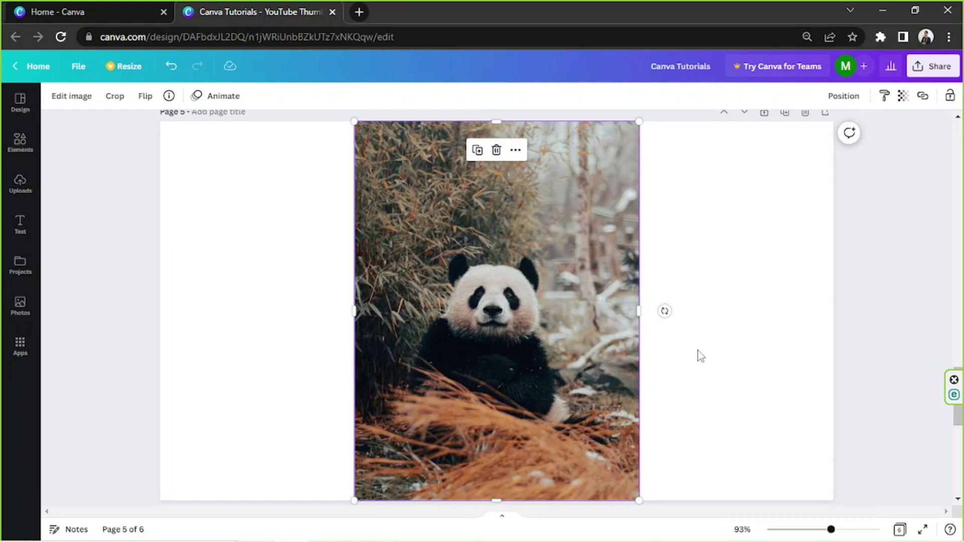
pyautogui.click(926, 72)
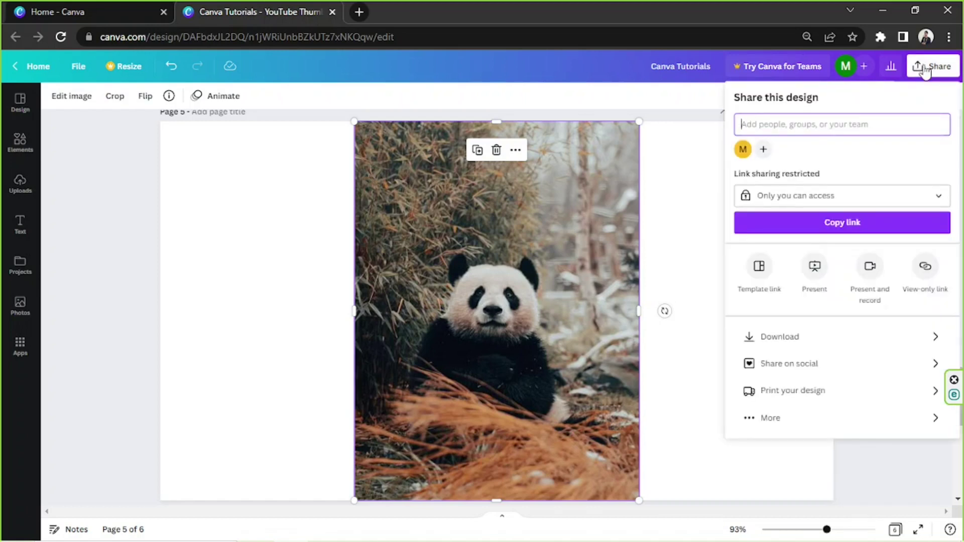
pyautogui.click(830, 339)
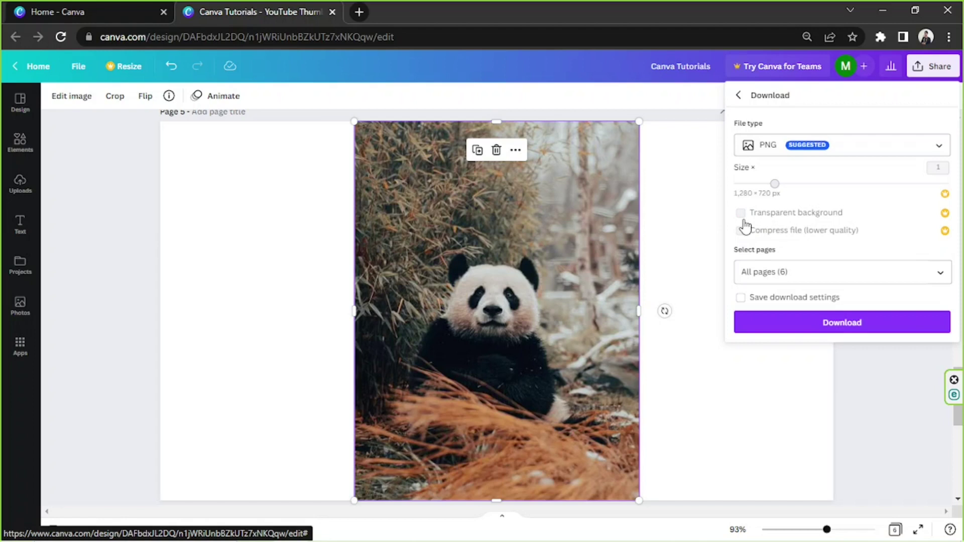
pyautogui.click(855, 278)
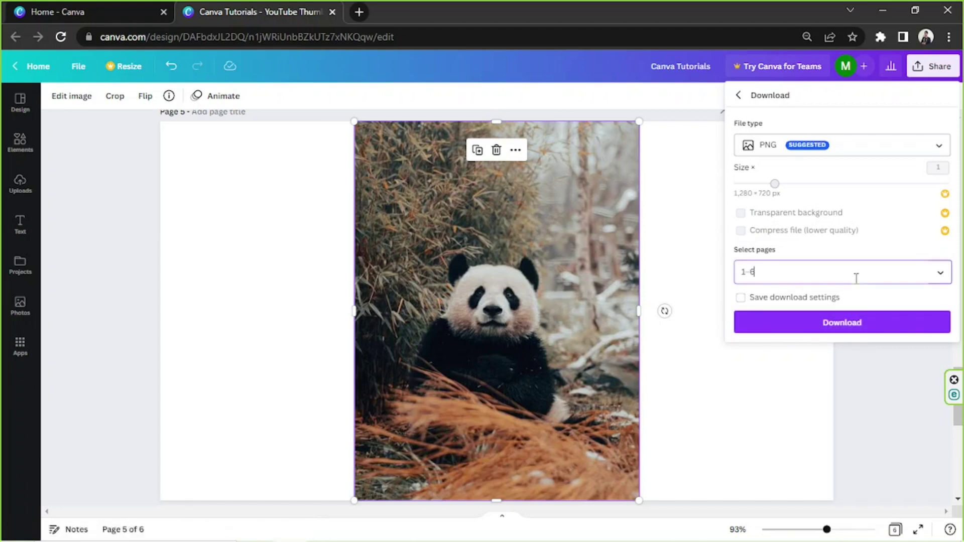
pyautogui.click(847, 304)
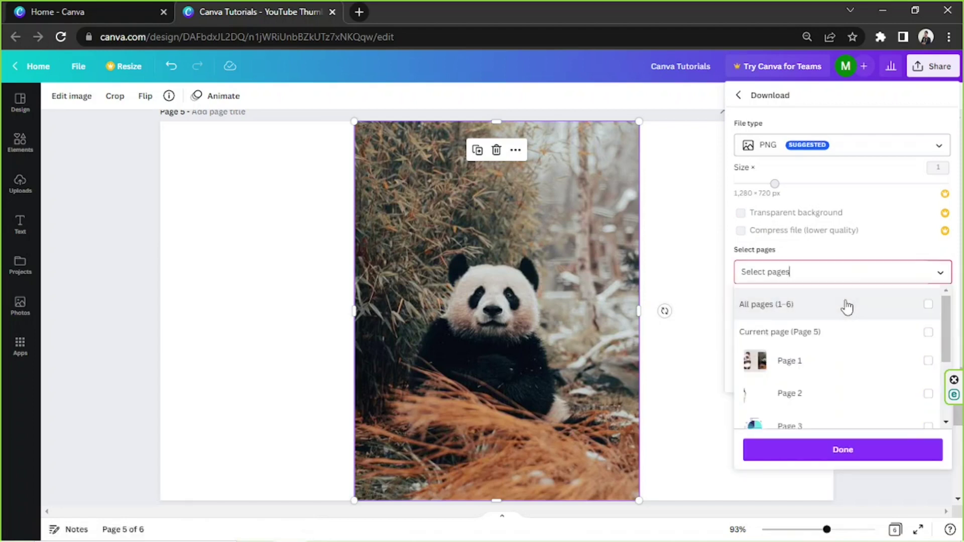
pyautogui.click(836, 331)
pyautogui.click(824, 449)
pyautogui.click(838, 332)
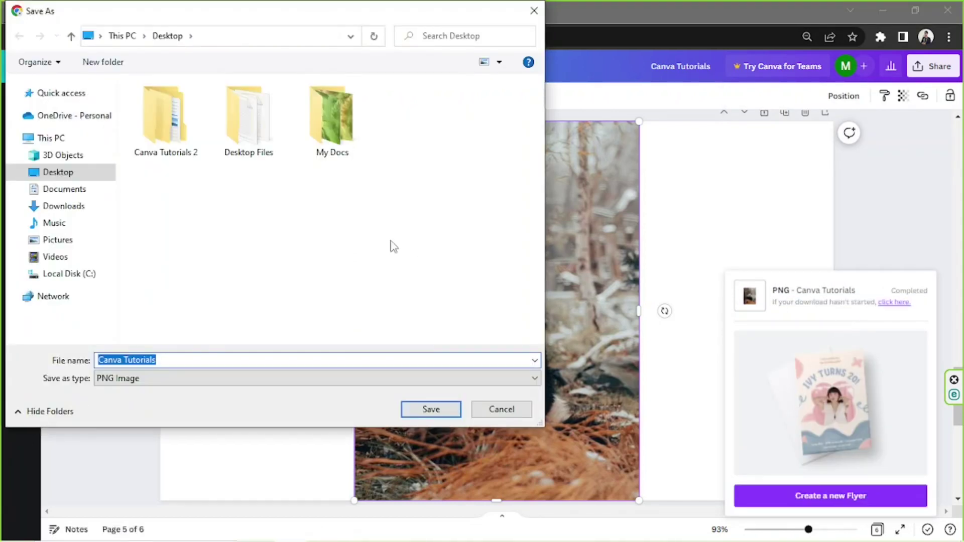
# Save the downloaded image to the Desktop under the file name Panda.
pyautogui.click(115, 179)
pyautogui.click(148, 360)
pyautogui.write('Panda')
pyautogui.press('Return')
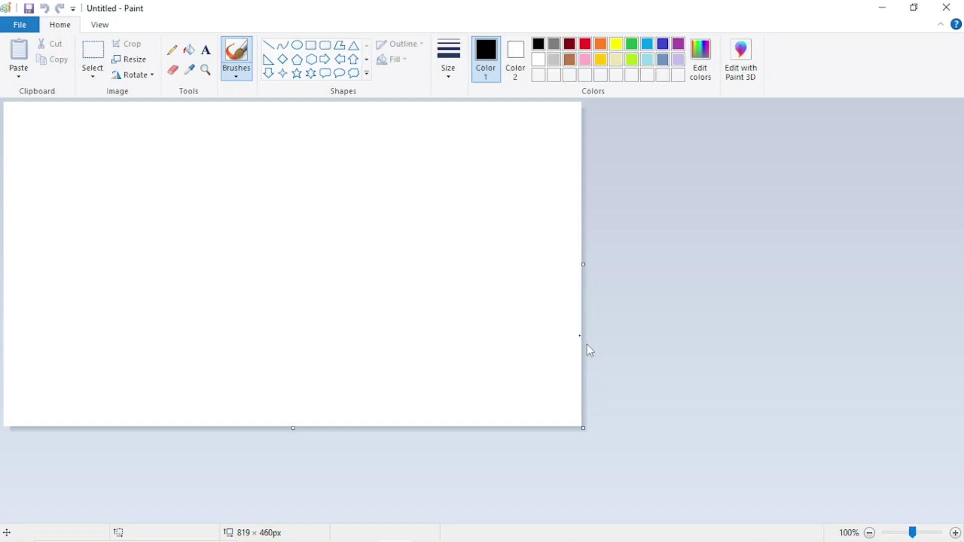
# Switch to Paint and open the Panda image from the Desktop.
pyautogui.hotkey('ctrl', 'o')
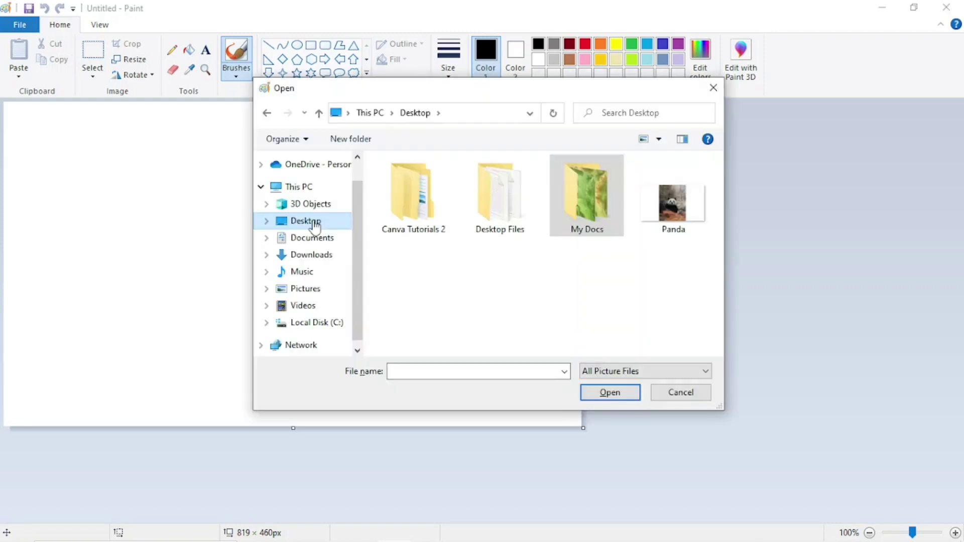
pyautogui.click(682, 186)
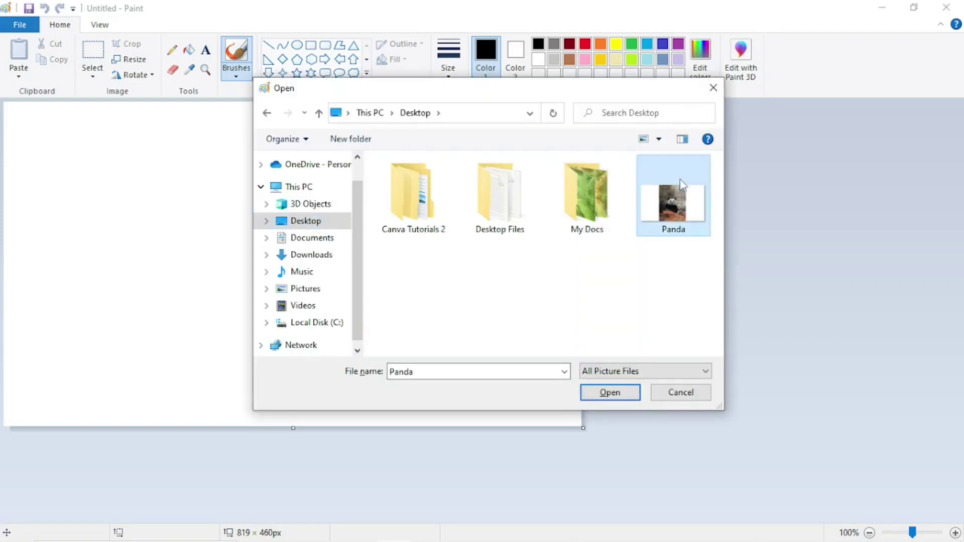
pyautogui.click(621, 396)
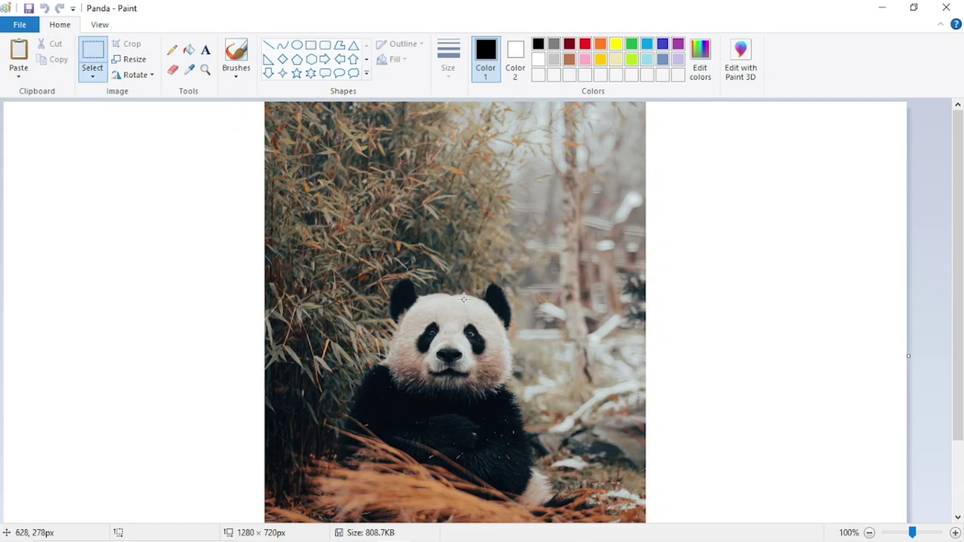
# Invert the colors of the whole Panda image.
pyautogui.rightClick(551, 289)
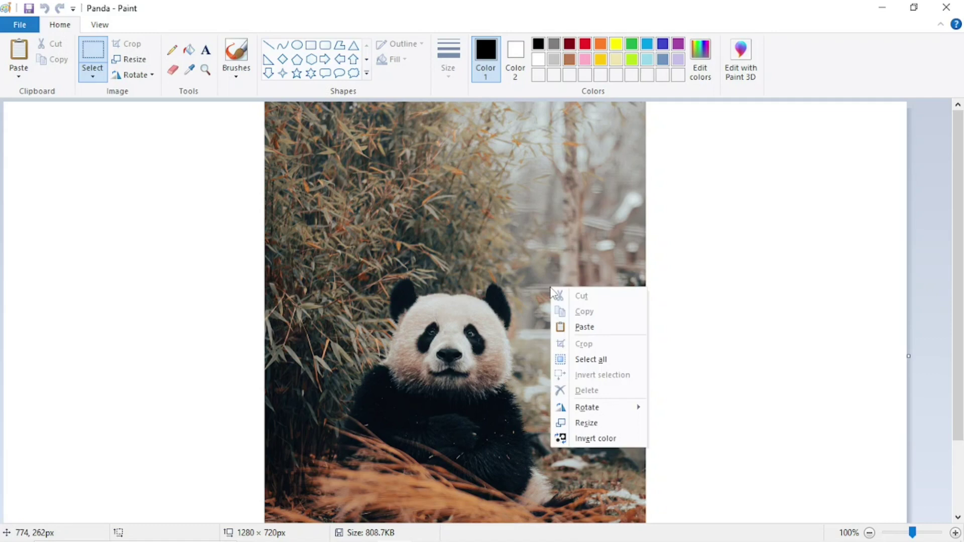
pyautogui.click(573, 440)
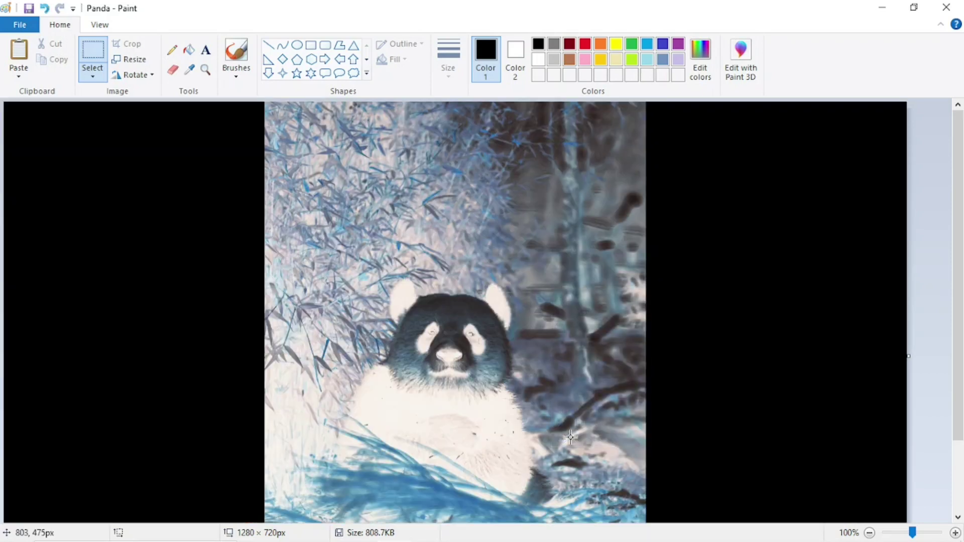
pyautogui.scroll(-3, 568, 412)
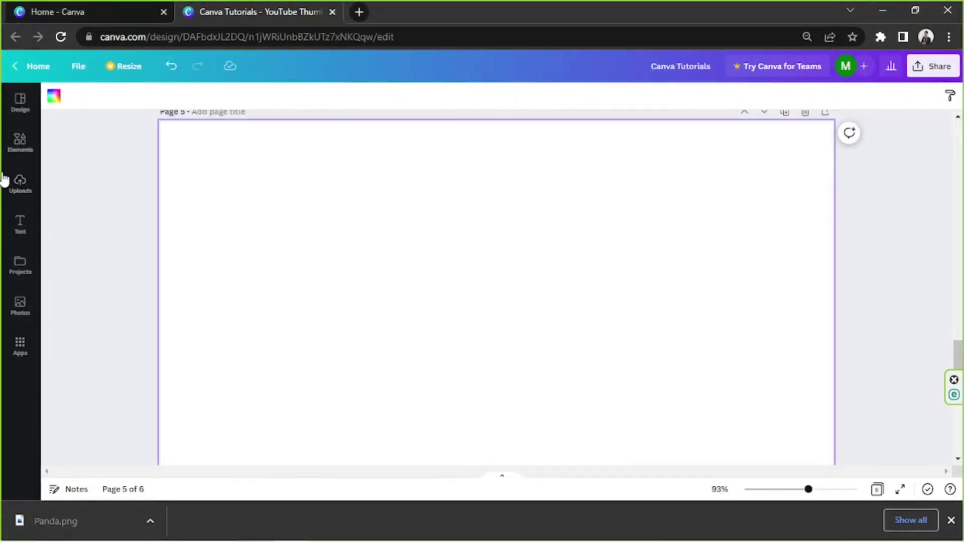
# Switch back to Canva and upload the inverted Panda image from the Desktop.
pyautogui.click(18, 191)
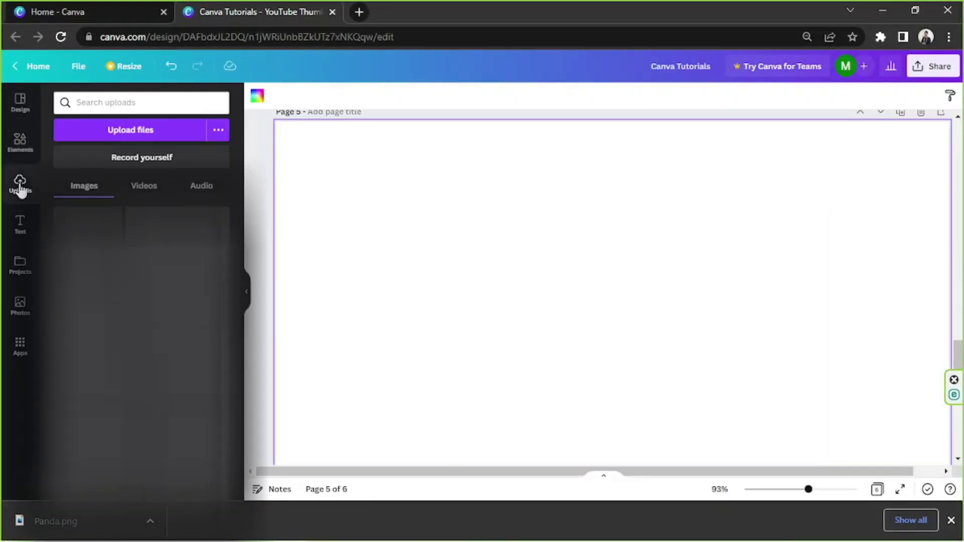
pyautogui.click(131, 131)
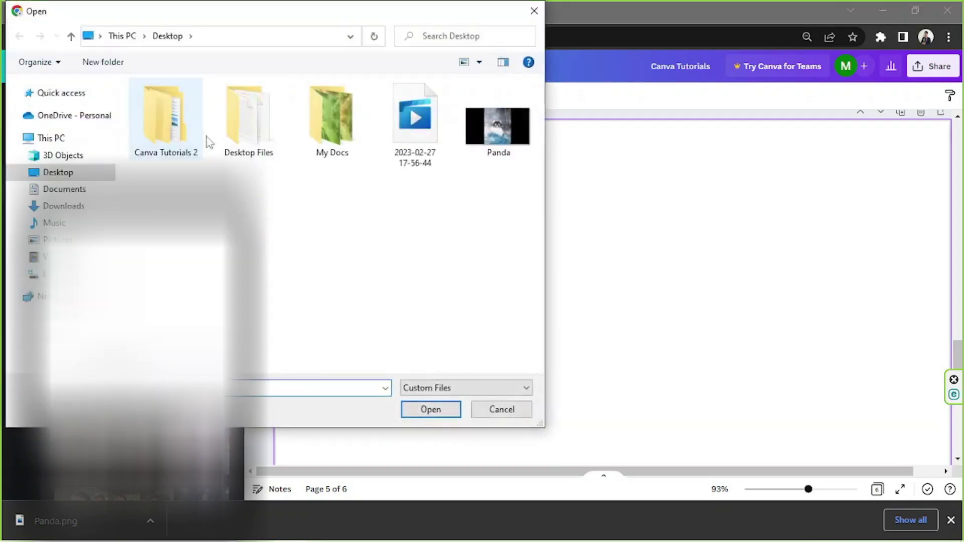
pyautogui.click(497, 126)
pyautogui.click(430, 410)
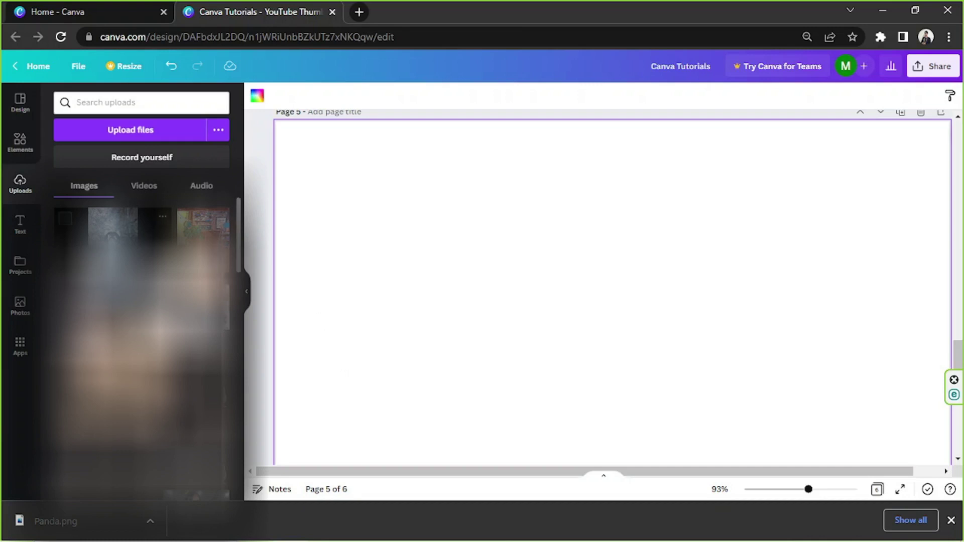
# Place the uploaded Panda image on page 5 and crop off the black areas on both sides of the photo.
pyautogui.click(112, 236)
pyautogui.moveTo(380, 308); pyautogui.dragTo(512, 329)
pyautogui.moveTo(843, 309); pyautogui.dragTo(704, 311)
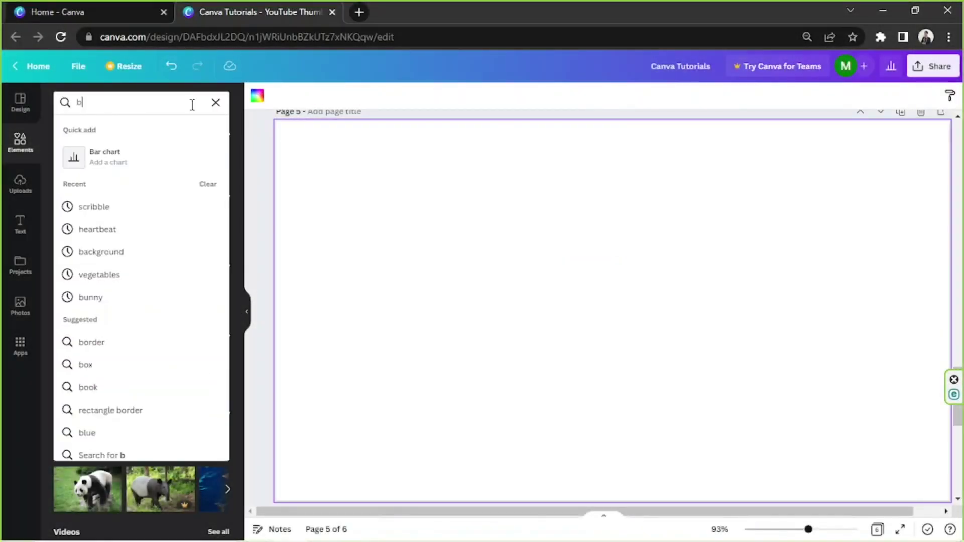
# Add a triangle shape to page 5 and give the page background a custom dark navy color.
pyautogui.write('a')
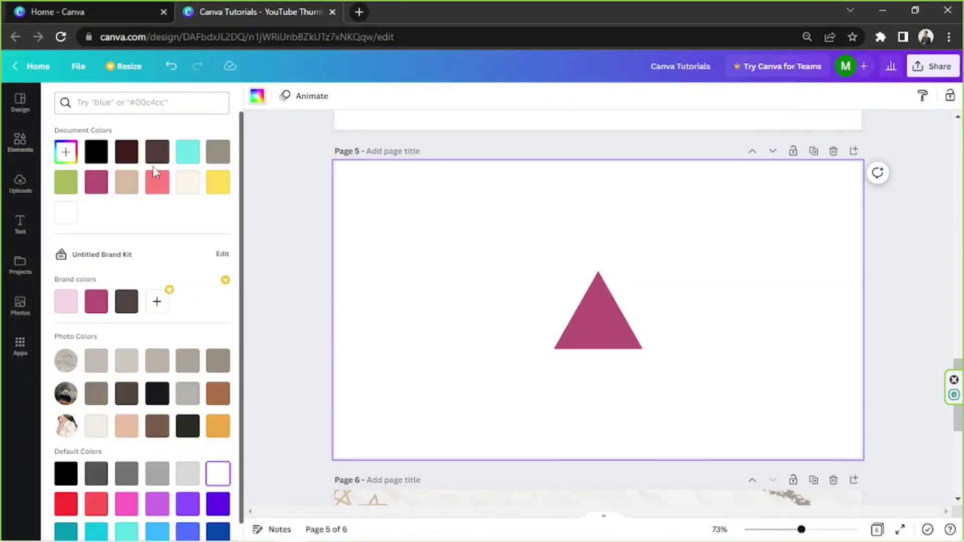
pyautogui.click(66, 151)
pyautogui.click(172, 248)
pyautogui.click(255, 96)
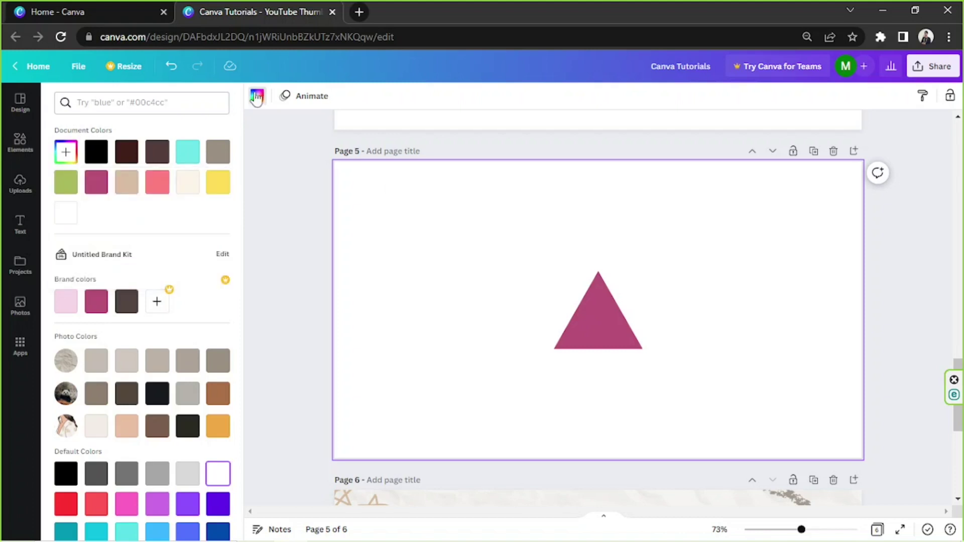
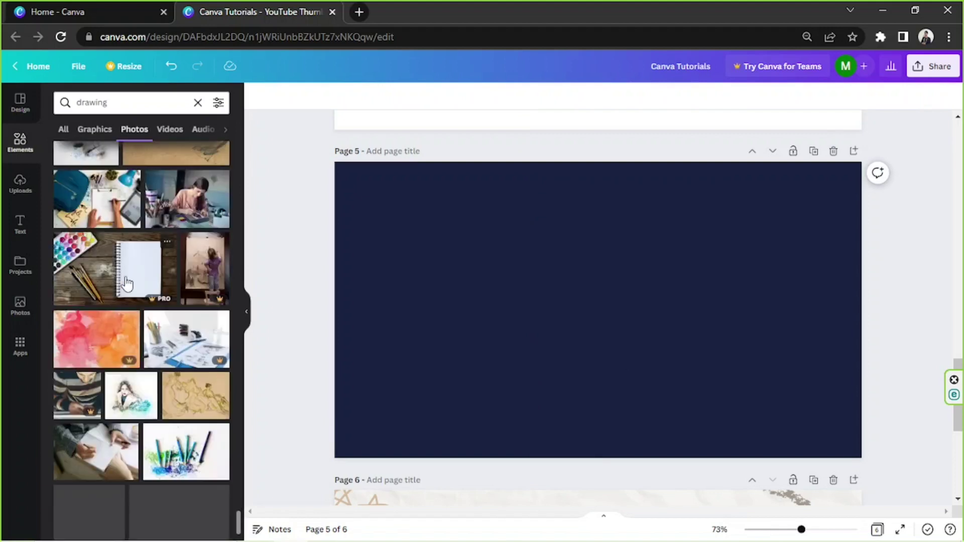
# Remove the triangle and place the photo of the bearded man's drawing on page 5, enlarged to nearly the full page height.
pyautogui.press('Delete')
pyautogui.scroll(-6, 126, 284)
pyautogui.click(199, 241)
pyautogui.moveTo(559, 291); pyautogui.dragTo(541, 274)
pyautogui.moveTo(671, 411); pyautogui.dragTo(697, 445)
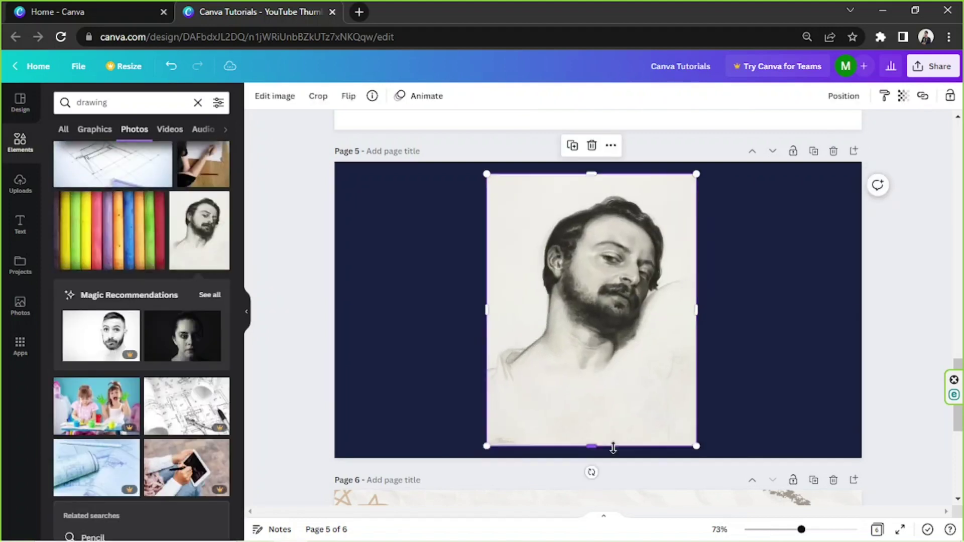
# Crop the bottom of the bearded man's drawing, enlarge it, and center it on page 5.
pyautogui.moveTo(594, 445); pyautogui.dragTo(593, 385)
pyautogui.moveTo(594, 281); pyautogui.dragTo(598, 321)
pyautogui.moveTo(493, 215); pyautogui.dragTo(431, 154)
pyautogui.moveTo(578, 311); pyautogui.dragTo(609, 331)
# Download page 5 with the drawing on its navy background as a PNG image.
pyautogui.click(923, 73)
pyautogui.click(780, 336)
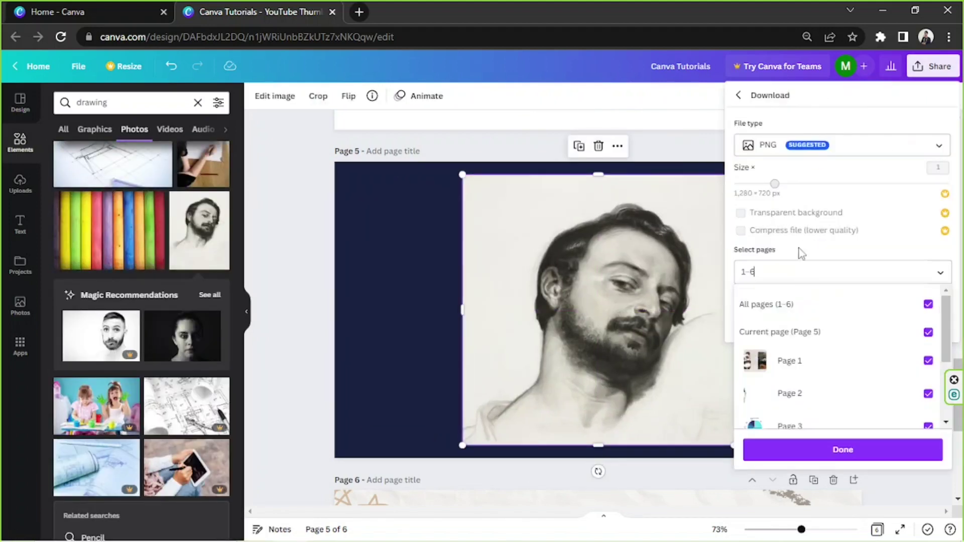
pyautogui.click(843, 447)
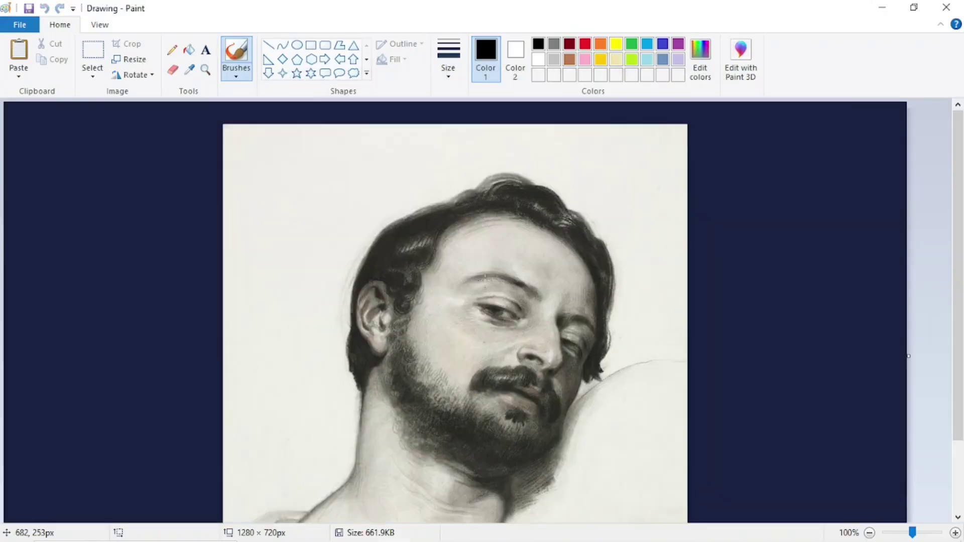
# Switch to Paint and invert the colors of the entire downloaded Drawing image.
pyautogui.hotkey('ctrl', 'a')
pyautogui.rightClick(452, 162)
pyautogui.click(484, 311)
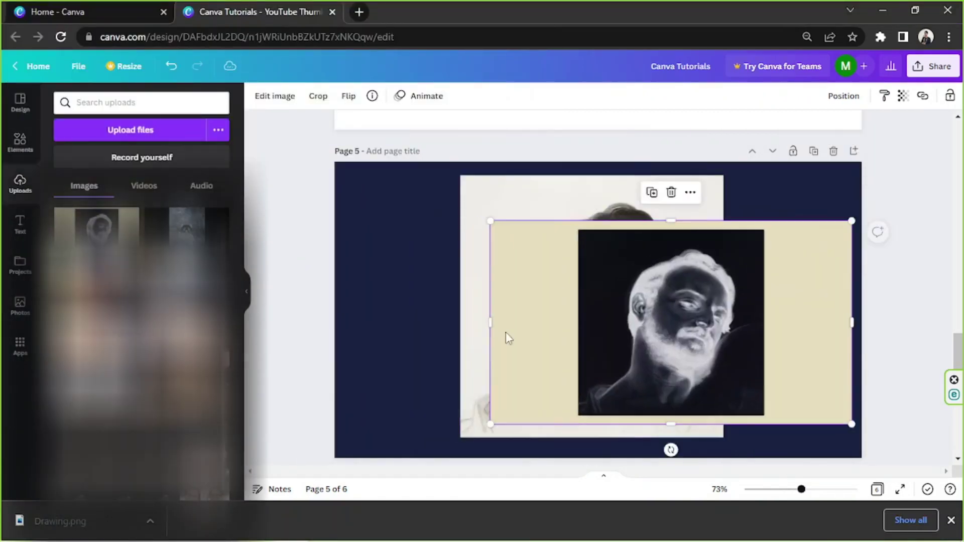
# Switch back to Canva and crop the beige areas off the uploaded inverted drawing.
pyautogui.moveTo(505, 333); pyautogui.dragTo(579, 327)
pyautogui.moveTo(715, 218); pyautogui.dragTo(717, 231)
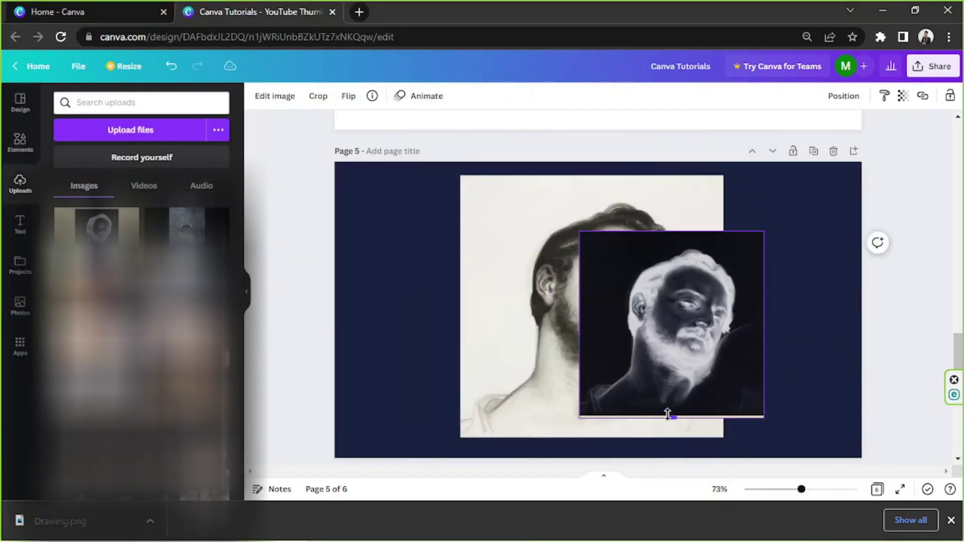
# Try placing the original and inverted drawings into two torn-paper frames from the "frame" search results.
pyautogui.click(20, 138)
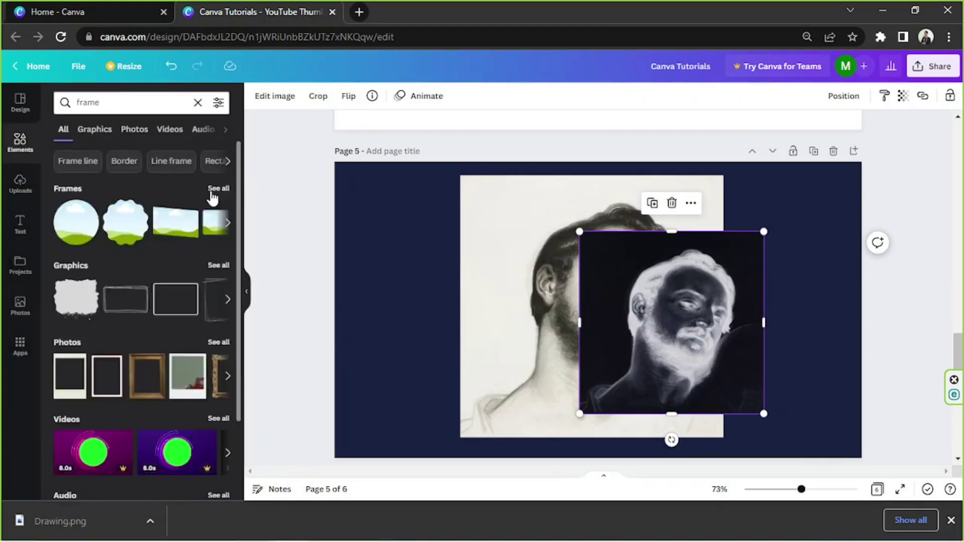
pyautogui.click(216, 187)
pyautogui.scroll(-5, 189, 325)
pyautogui.click(81, 341)
pyautogui.click(82, 341)
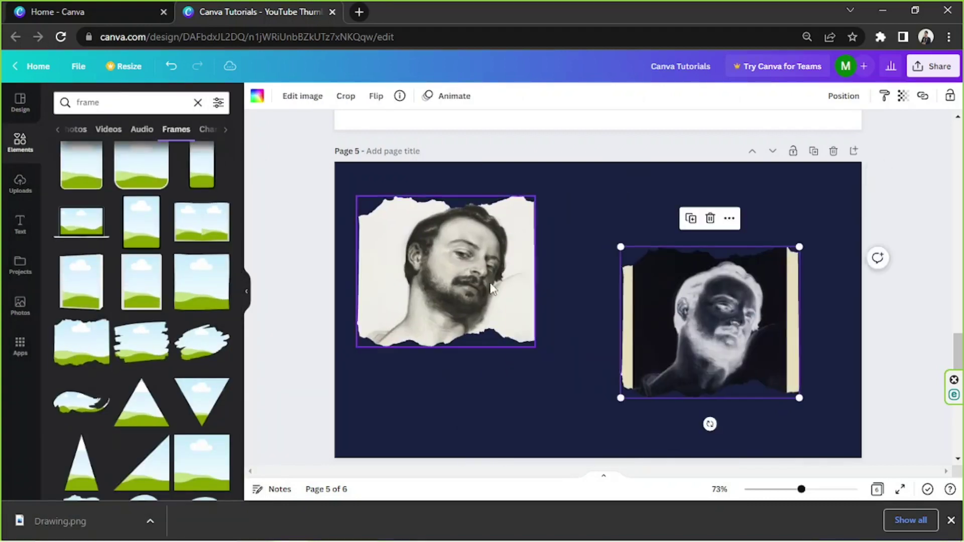
# Try to enlarge the inverted drawing inside its frame and align the framed drawings, and discard the frames.
pyautogui.doubleClick(662, 316)
pyautogui.moveTo(561, 408); pyautogui.dragTo(510, 445)
pyautogui.moveTo(648, 351); pyautogui.dragTo(734, 346)
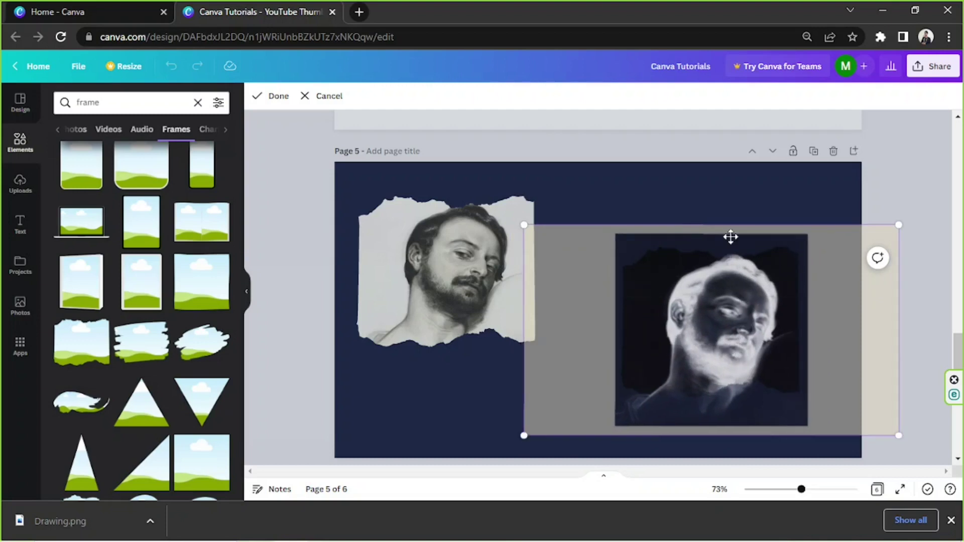
pyautogui.click(907, 194)
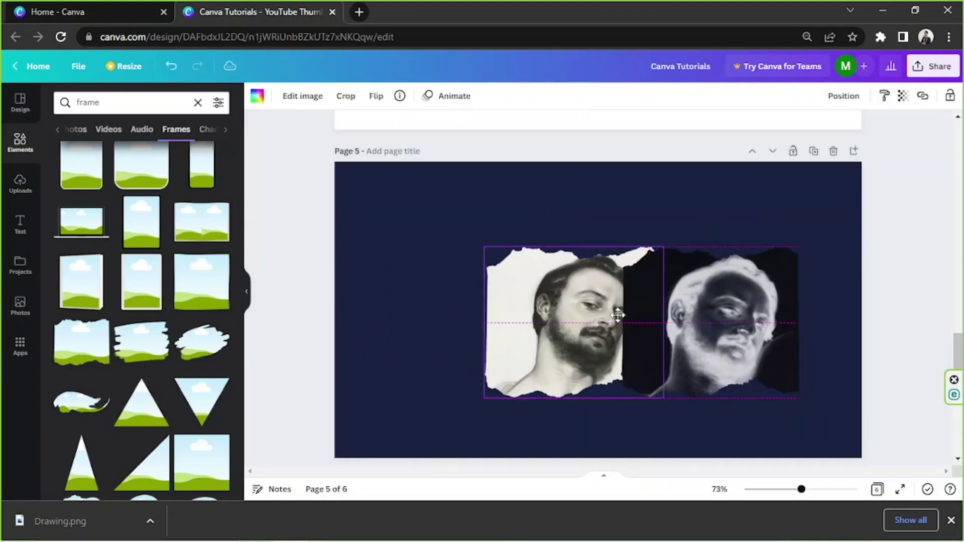
pyautogui.moveTo(573, 322); pyautogui.dragTo(547, 309)
pyautogui.click(349, 100)
pyautogui.click(728, 357)
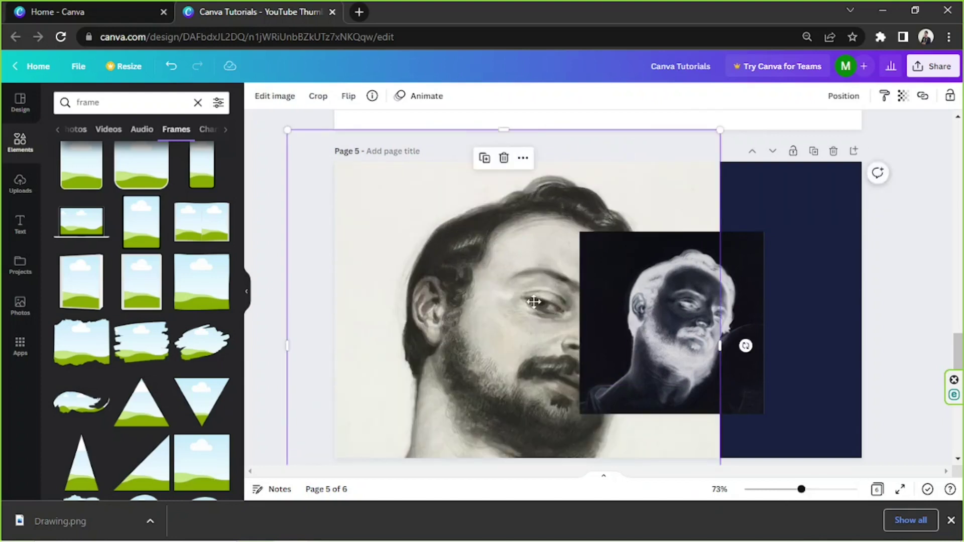
# Resize and position the original drawing so it fills the page height at the middle of page 5.
pyautogui.scroll(1, 534, 302)
pyautogui.moveTo(533, 302); pyautogui.dragTo(636, 245)
pyautogui.moveTo(822, 144); pyautogui.dragTo(734, 233)
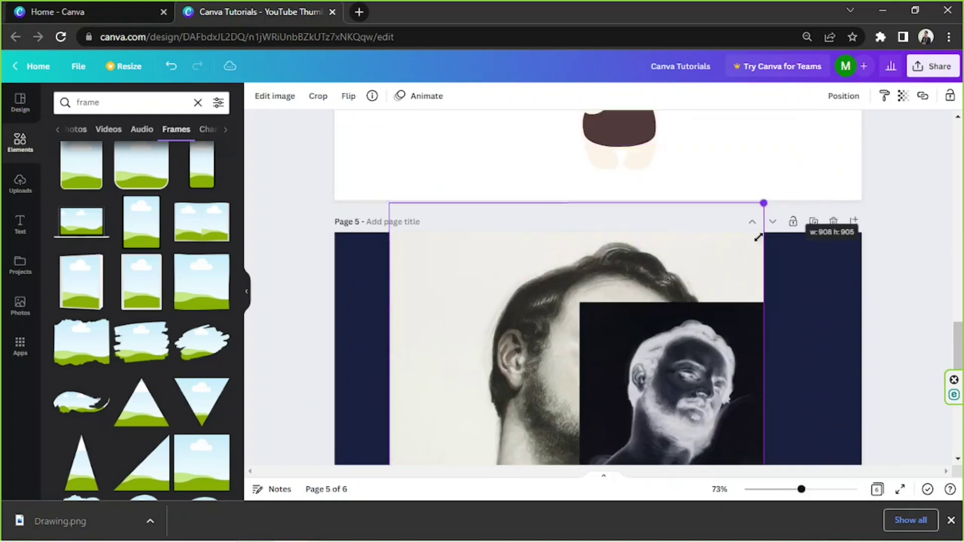
pyautogui.scroll(-2, 598, 301)
pyautogui.moveTo(390, 435); pyautogui.dragTo(411, 372)
pyautogui.moveTo(502, 282); pyautogui.dragTo(519, 276)
# Enlarge the inverted drawing to about 727 × 720 directly over the original and crop off its left half.
pyautogui.scroll(1, 710, 324)
pyautogui.moveTo(709, 324); pyautogui.dragTo(572, 253)
pyautogui.moveTo(626, 344); pyautogui.dragTo(738, 472)
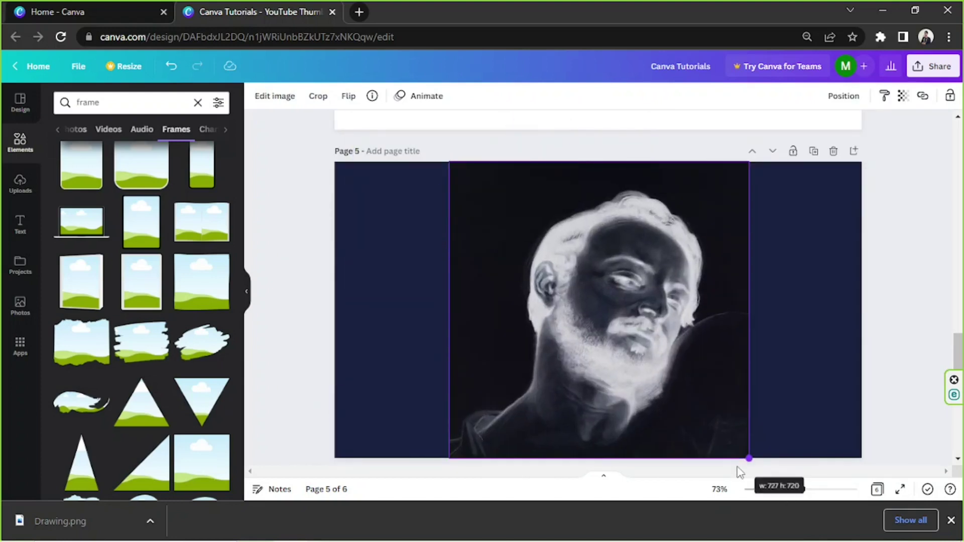
pyautogui.moveTo(450, 310)
pyautogui.mouseDown()
pyautogui.moveTo(598, 364)
pyautogui.moveTo(448, 338)
pyautogui.moveTo(608, 369)
pyautogui.moveTo(598, 361)
pyautogui.mouseUp()
pyautogui.click(831, 307)
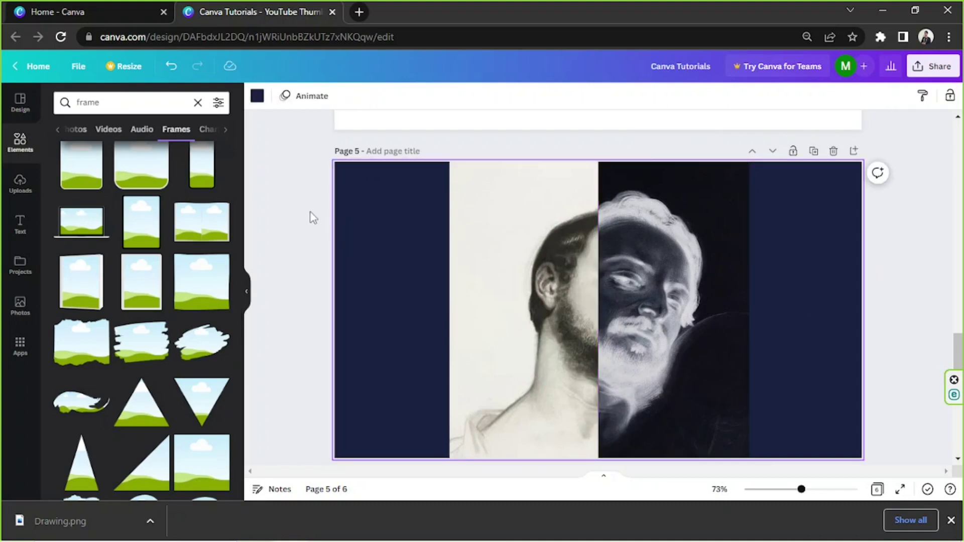
# Cover the strip right of the portrait with an off-white rectangle matching the drawing, and send the rectangle backward.
pyautogui.press('r')
pyautogui.moveTo(597, 310); pyautogui.dragTo(806, 201)
pyautogui.click(316, 95)
pyautogui.click(96, 368)
pyautogui.moveTo(790, 246); pyautogui.dragTo(791, 464)
pyautogui.moveTo(836, 311); pyautogui.dragTo(884, 311)
pyautogui.click(889, 96)
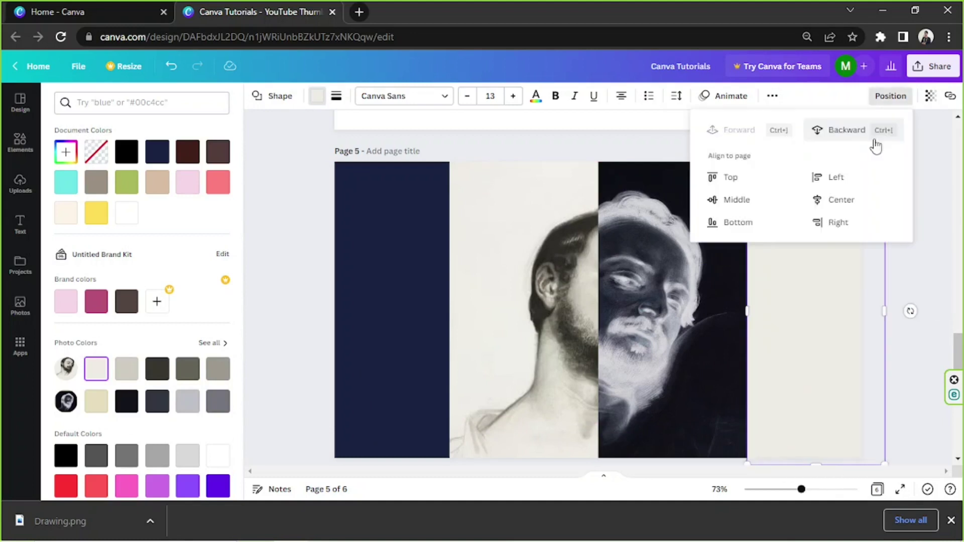
pyautogui.click(876, 146)
pyautogui.click(922, 303)
# Change the page 5 background to the near-black photo color from the inverted drawing.
pyautogui.click(447, 231)
pyautogui.click(256, 95)
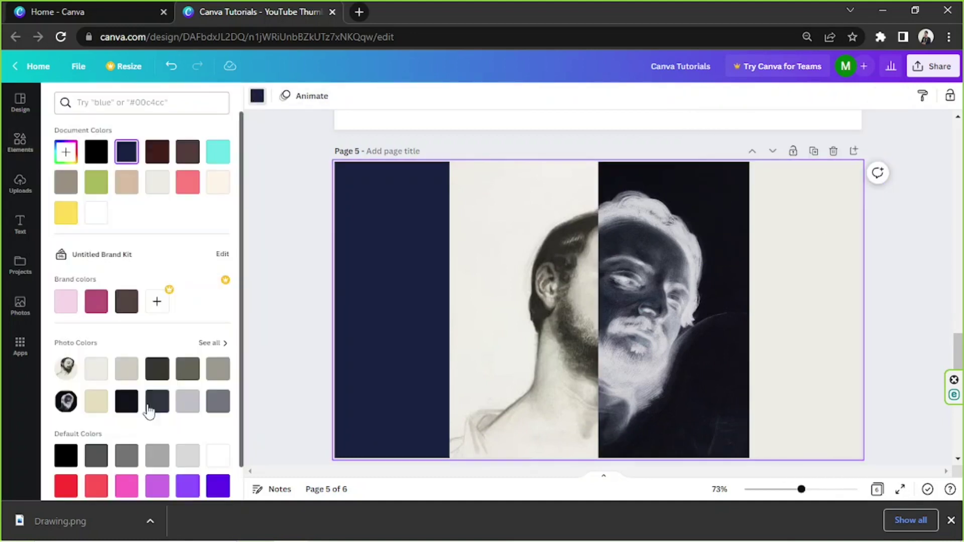
pyautogui.click(128, 402)
pyautogui.click(887, 131)
# Paste a copy of the inverted drawing and crop it to the lower-left quadrant of the portrait.
pyautogui.moveTo(682, 323); pyautogui.dragTo(683, 322)
pyautogui.hotkey('ctrl', 'v')
pyautogui.moveTo(749, 310); pyautogui.dragTo(599, 310)
pyautogui.moveTo(533, 458)
pyautogui.mouseDown()
pyautogui.moveTo(533, 438)
pyautogui.moveTo(532, 457)
pyautogui.mouseUp()
pyautogui.moveTo(523, 162); pyautogui.dragTo(525, 310)
# Duplicate the original drawing, align the copy with the portrait, and crop it to the lower-right quadrant.
pyautogui.click(622, 281)
pyautogui.click(538, 256)
pyautogui.hotkey('ctrl', 'd')
pyautogui.moveTo(592, 266); pyautogui.dragTo(587, 258)
pyautogui.moveTo(451, 310); pyautogui.dragTo(598, 311)
pyautogui.moveTo(673, 163); pyautogui.dragTo(673, 310)
pyautogui.click(909, 212)
pyautogui.click(722, 376)
pyautogui.moveTo(749, 384); pyautogui.dragTo(748, 385)
pyautogui.click(828, 286)
pyautogui.click(909, 232)
# Search the graphics for "design" and place an enlarged wavy grid graphic over the dark left strip.
pyautogui.click(107, 102)
pyautogui.write('design')
pyautogui.press('Return')
pyautogui.click(91, 132)
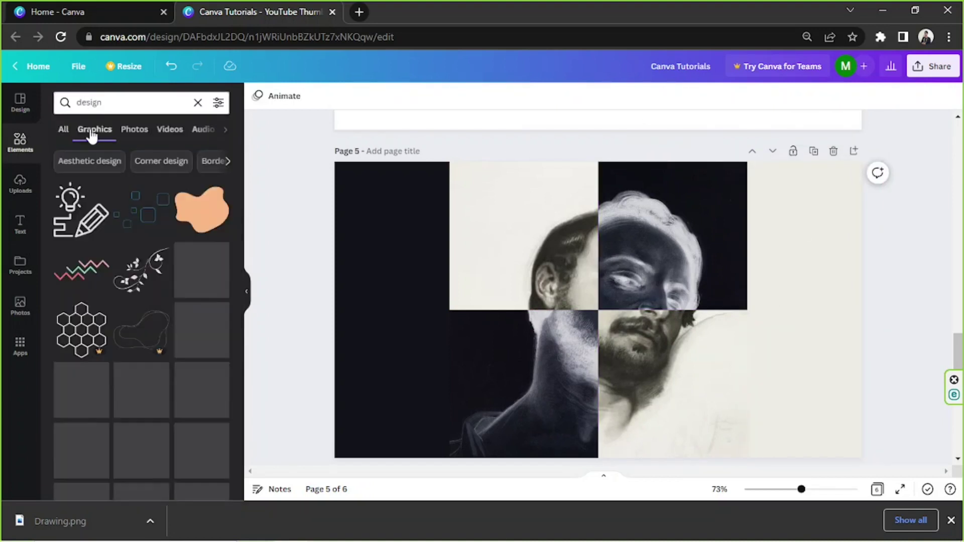
pyautogui.scroll(-15, 138, 243)
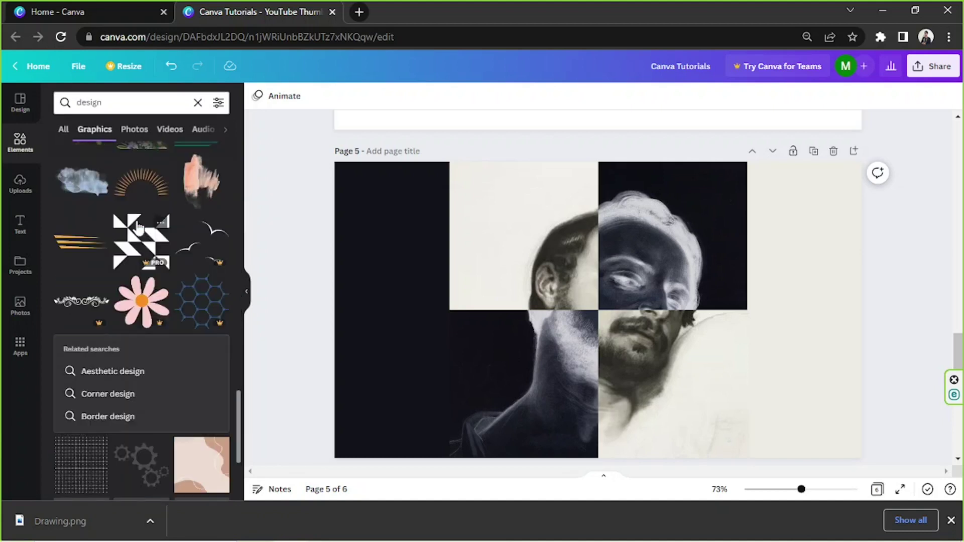
pyautogui.scroll(-10, 138, 226)
pyautogui.click(365, 236)
pyautogui.moveTo(364, 236); pyautogui.dragTo(364, 219)
pyautogui.moveTo(453, 280); pyautogui.dragTo(572, 522)
# Recolor the wavy grid off-white and send it backward behind the portrait quadrants.
pyautogui.click(257, 96)
pyautogui.click(96, 369)
pyautogui.click(843, 96)
pyautogui.click(789, 152)
# Duplicate the wavy grid onto the off-white right strip, recolor it near-black, and crop it to the strip.
pyautogui.click(462, 128)
pyautogui.moveTo(402, 281); pyautogui.dragTo(625, 281)
pyautogui.click(843, 96)
pyautogui.click(827, 153)
pyautogui.click(126, 401)
pyautogui.click(843, 96)
pyautogui.click(693, 132)
pyautogui.doubleClick(559, 314)
pyautogui.moveTo(597, 166); pyautogui.dragTo(747, 163)
pyautogui.click(893, 264)
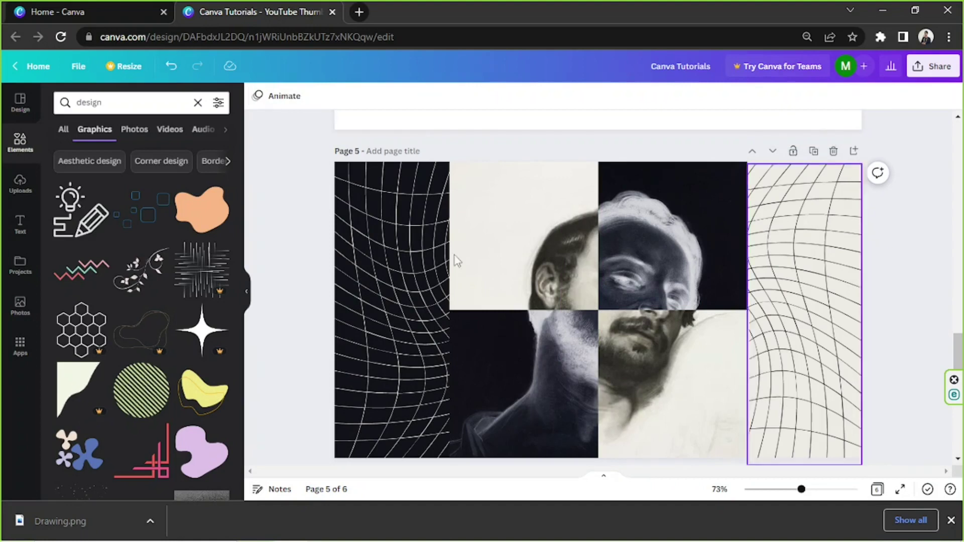
# Search the graphics for "announcement" and look through the results for a suitable element.
pyautogui.scroll(-10, 141, 301)
pyautogui.moveTo(121, 102); pyautogui.dragTo(50, 102)
pyautogui.write('announcement')
pyautogui.press('Return')
pyautogui.scroll(-5, 196, 289)
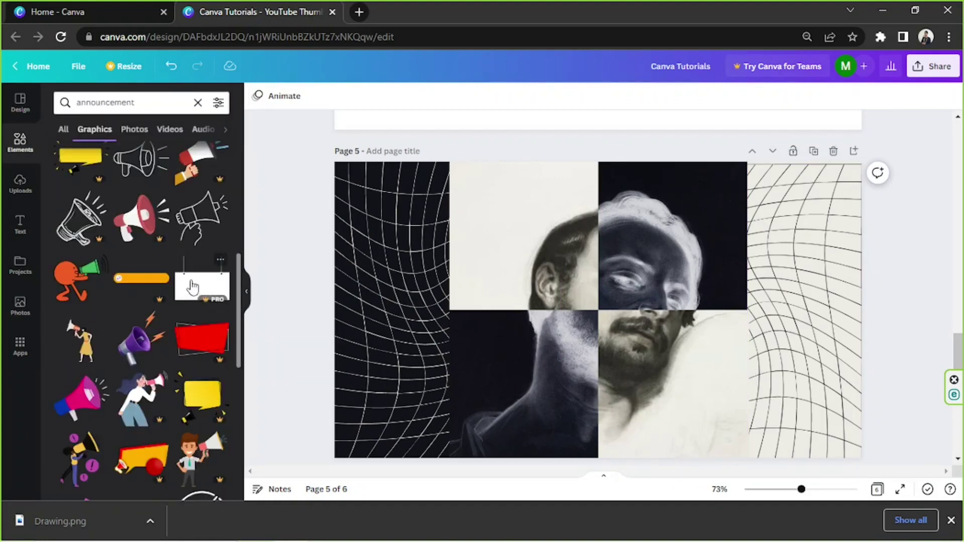
# Move the four portrait quadrants to the page's right edge and shift the wavy grid back to the left.
pyautogui.moveTo(465, 147); pyautogui.dragTo(611, 390)
pyautogui.moveTo(611, 389); pyautogui.dragTo(724, 390)
pyautogui.moveTo(508, 326); pyautogui.dragTo(394, 328)
pyautogui.click(315, 333)
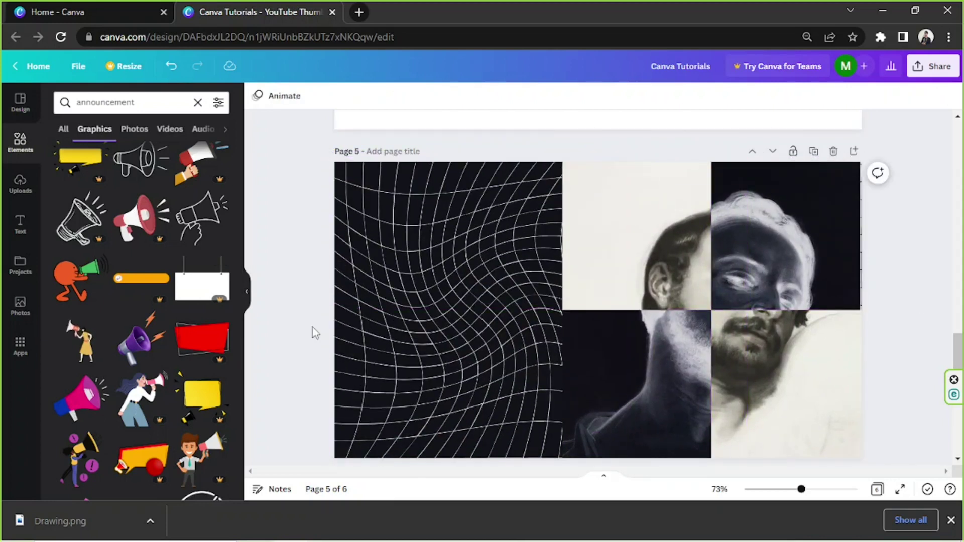
# Delete the wavy grid from the dark left area and look through more announcement graphics.
pyautogui.click(396, 309)
pyautogui.press('Delete')
pyautogui.scroll(-10, 102, 310)
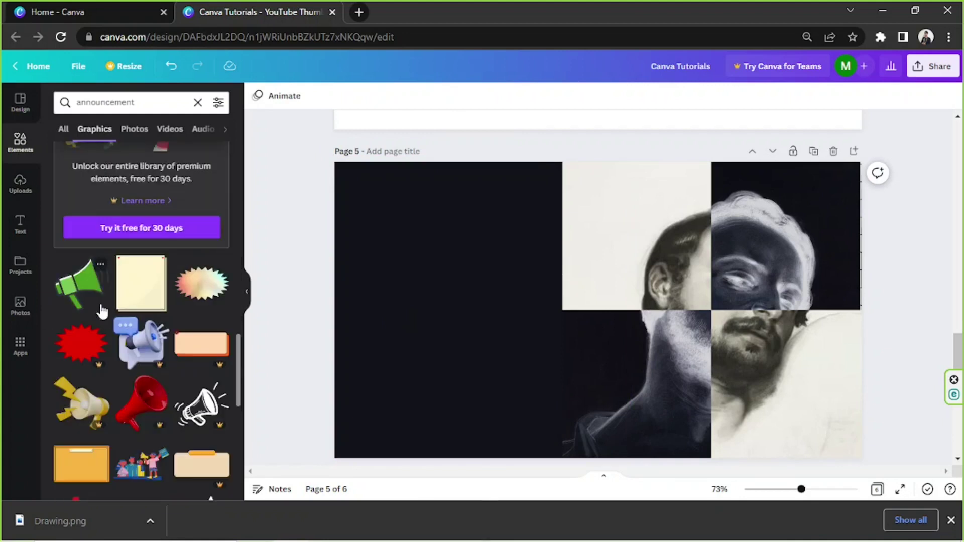
pyautogui.scroll(-5, 102, 309)
# Add a text box to page 5 and try the Horizon and Be Vietnam Thin fonts, searching fonts for "corporate".
pyautogui.press('t')
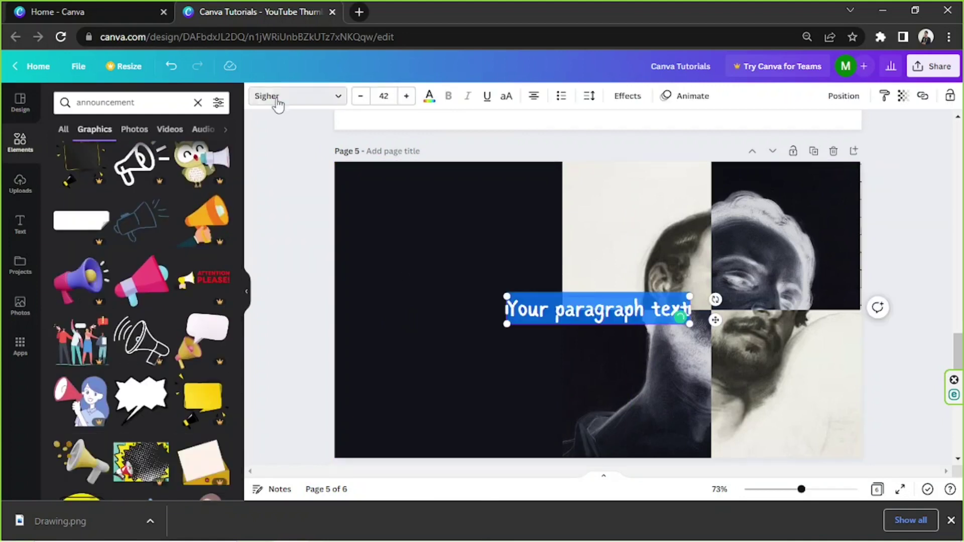
pyautogui.click(273, 103)
pyautogui.scroll(-5, 95, 301)
pyautogui.scroll(5, 94, 301)
pyautogui.click(150, 103)
pyautogui.write('corporate')
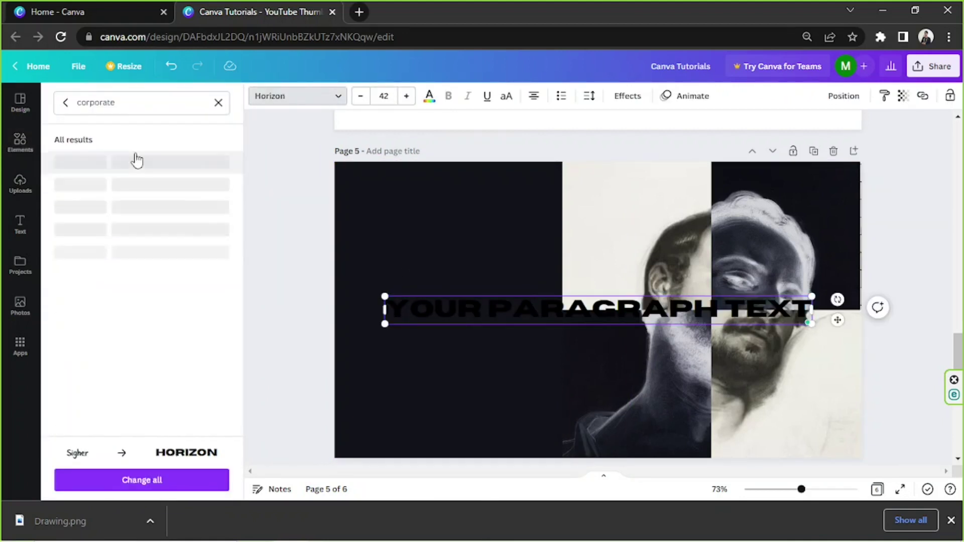
pyautogui.scroll(-5, 150, 190)
pyautogui.click(136, 295)
# Search the fonts for "bold" and apply Manjari Bold to the text box.
pyautogui.hotkey('ctrl', 'a')
pyautogui.write('bold')
pyautogui.scroll(-5, 172, 316)
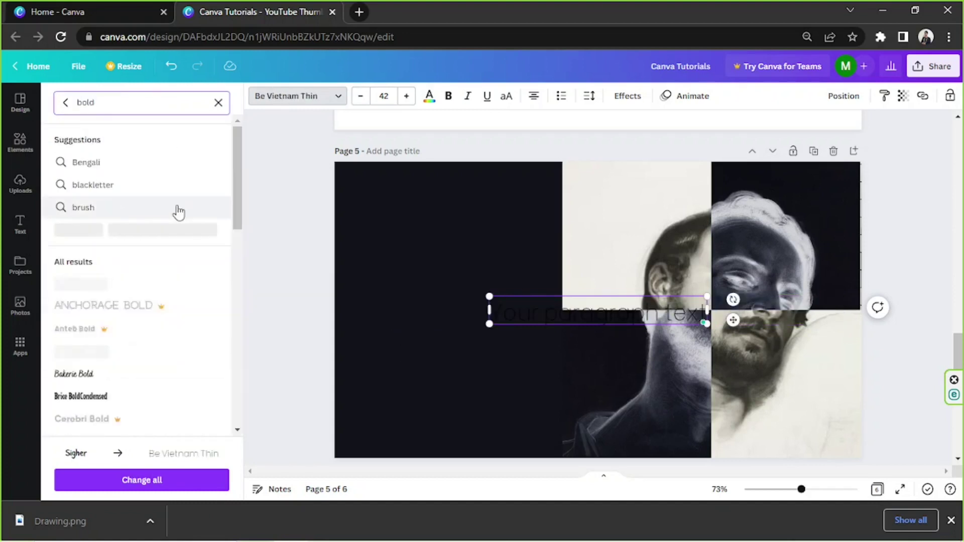
pyautogui.scroll(-10, 172, 316)
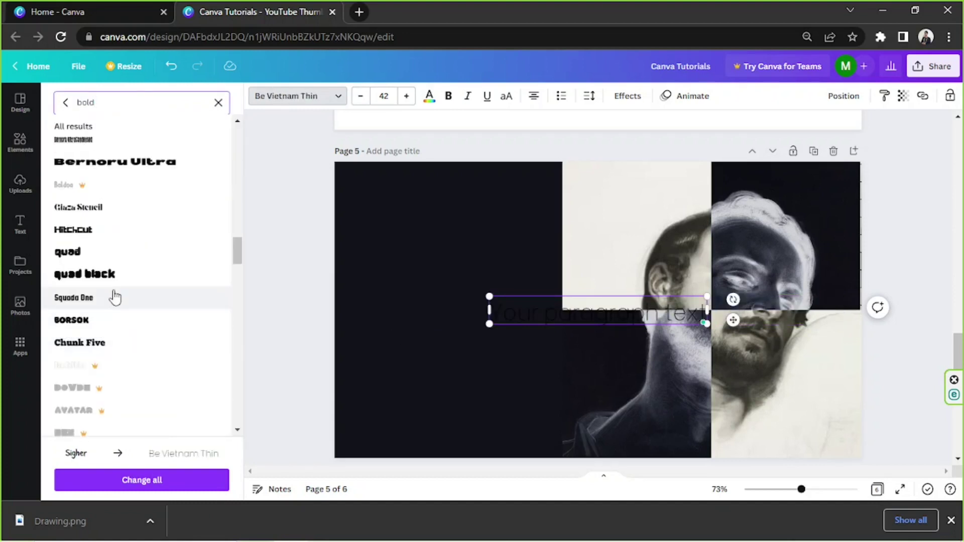
pyautogui.scroll(-10, 119, 287)
pyautogui.click(81, 195)
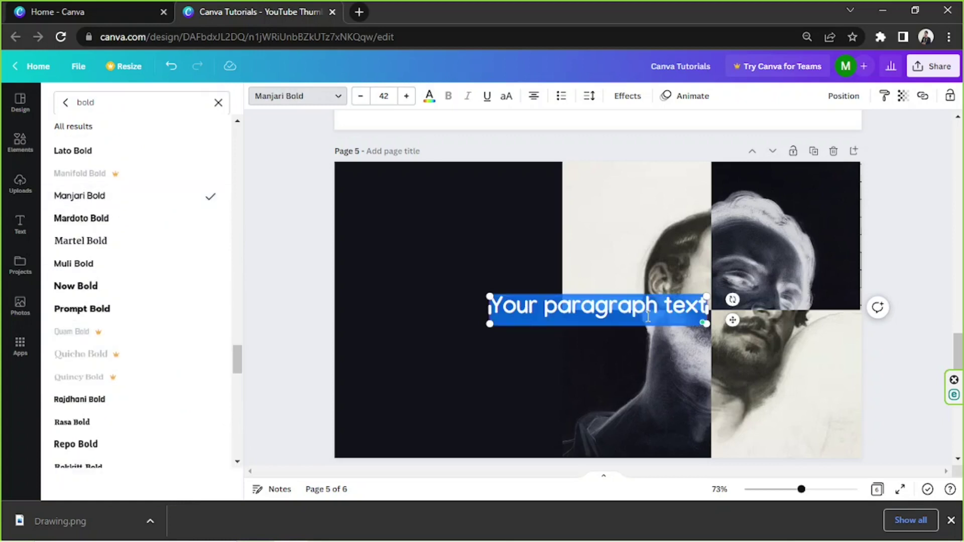
# Enter "COLOR-INVERTED" as the text and fit it across the upper part of the dark left area.
pyautogui.write('COLOR-INVERTED')
pyautogui.moveTo(501, 296); pyautogui.dragTo(472, 292)
pyautogui.moveTo(552, 298); pyautogui.dragTo(420, 181)
pyautogui.moveTo(562, 207); pyautogui.dragTo(540, 203)
pyautogui.moveTo(471, 205); pyautogui.dragTo(479, 207)
# Give the heading white text and a Glitch effect with offset 66 and direction 114.
pyautogui.click(626, 96)
pyautogui.click(76, 329)
pyautogui.click(429, 96)
pyautogui.click(99, 217)
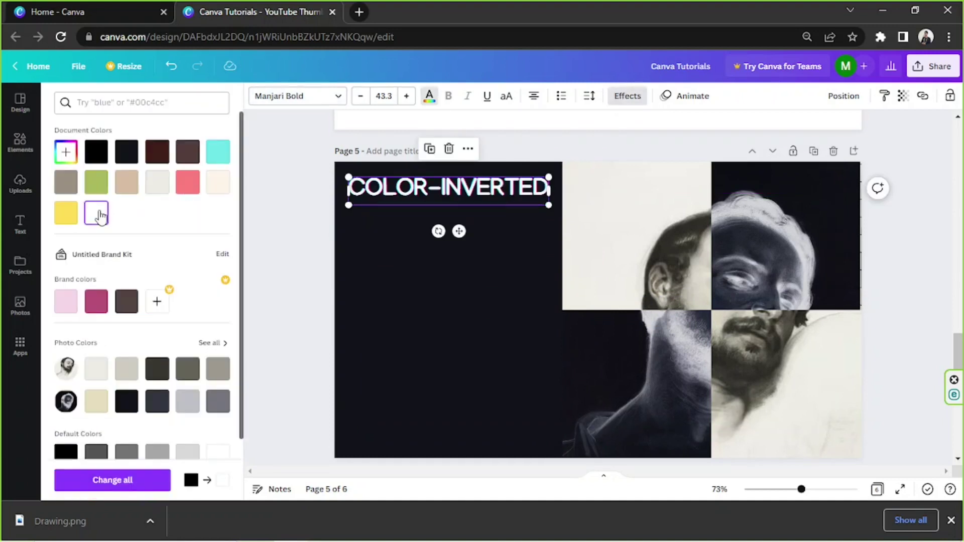
pyautogui.click(635, 98)
pyautogui.scroll(-2, 151, 346)
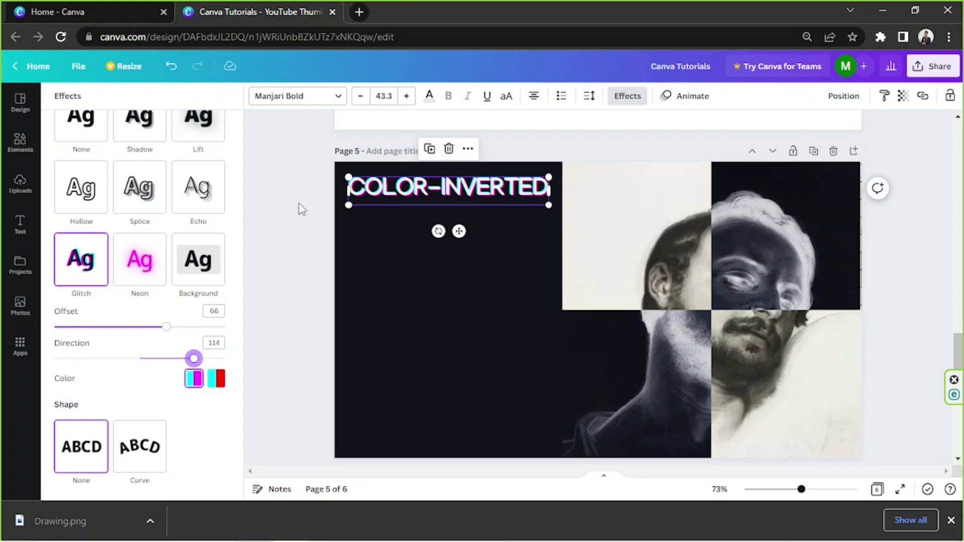
# Add the text "Drawing" below the heading, enlarge it to the heading's width, and apply the Glitch effect.
pyautogui.write('tDrawing')
pyautogui.moveTo(520, 326); pyautogui.dragTo(434, 281)
pyautogui.click(621, 100)
pyautogui.click(88, 327)
pyautogui.click(287, 291)
# Add the text "Competition" below "Drawing" in a font from the Handwriting category.
pyautogui.write('tCompetition')
pyautogui.click(292, 95)
pyautogui.click(108, 229)
pyautogui.click(115, 364)
pyautogui.moveTo(610, 351); pyautogui.dragTo(437, 353)
# Try several handwriting fonts on "Competition", apply Twister, and enlarge the text to size 115.
pyautogui.click(130, 388)
pyautogui.scroll(-5, 140, 351)
pyautogui.click(159, 290)
pyautogui.click(128, 379)
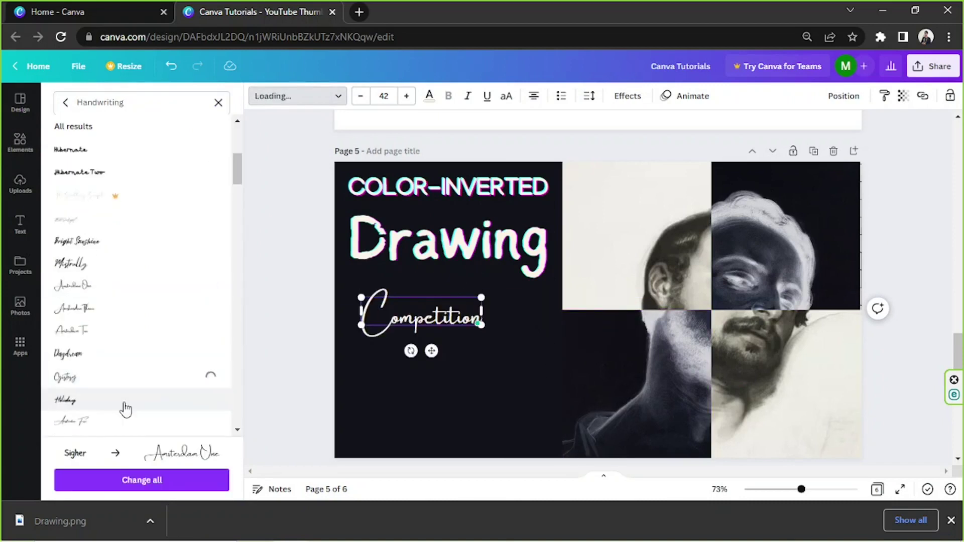
pyautogui.scroll(-6, 128, 399)
pyautogui.click(138, 319)
pyautogui.moveTo(460, 300); pyautogui.dragTo(545, 282)
# Look through the remaining Handwriting fonts for an alternative for "Competition".
pyautogui.scroll(-10, 135, 236)
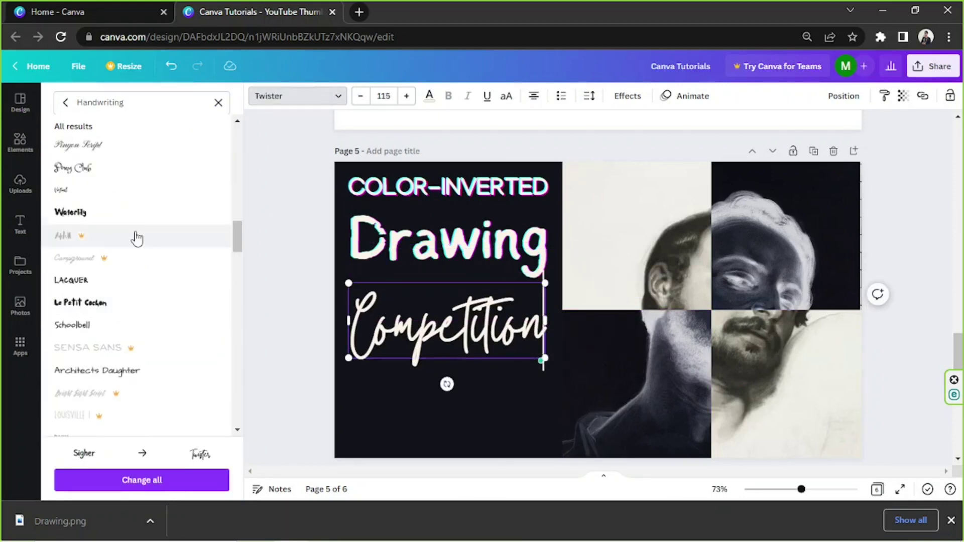
pyautogui.scroll(5, 143, 285)
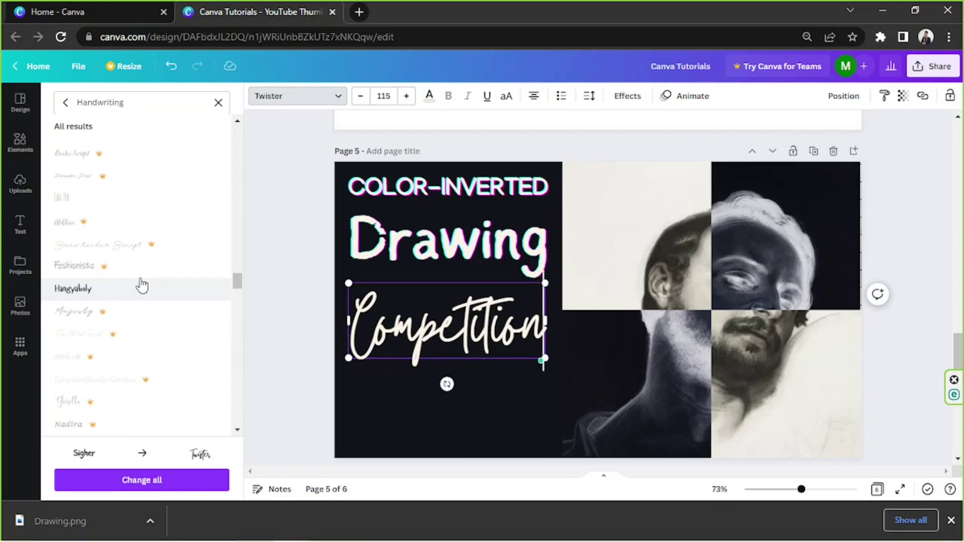
pyautogui.scroll(-5, 142, 285)
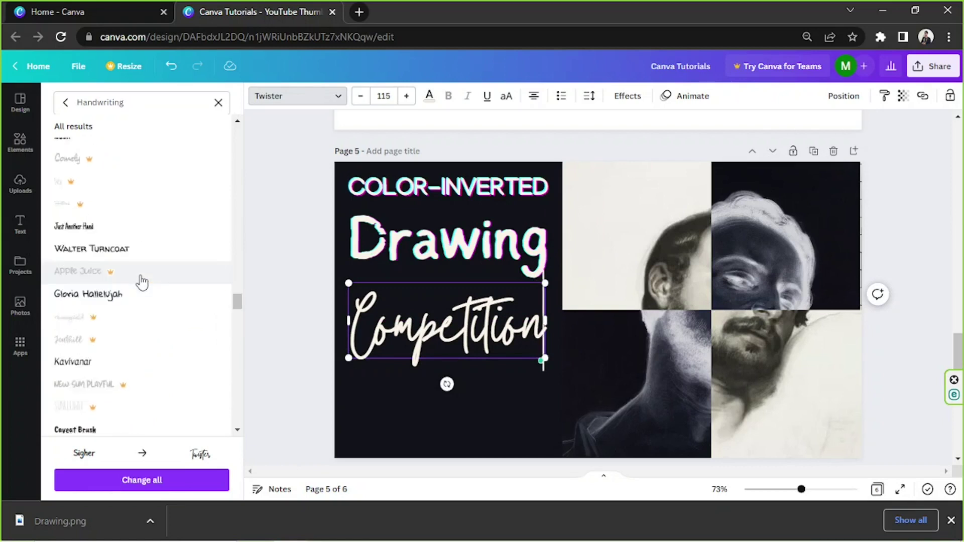
pyautogui.scroll(-5, 141, 282)
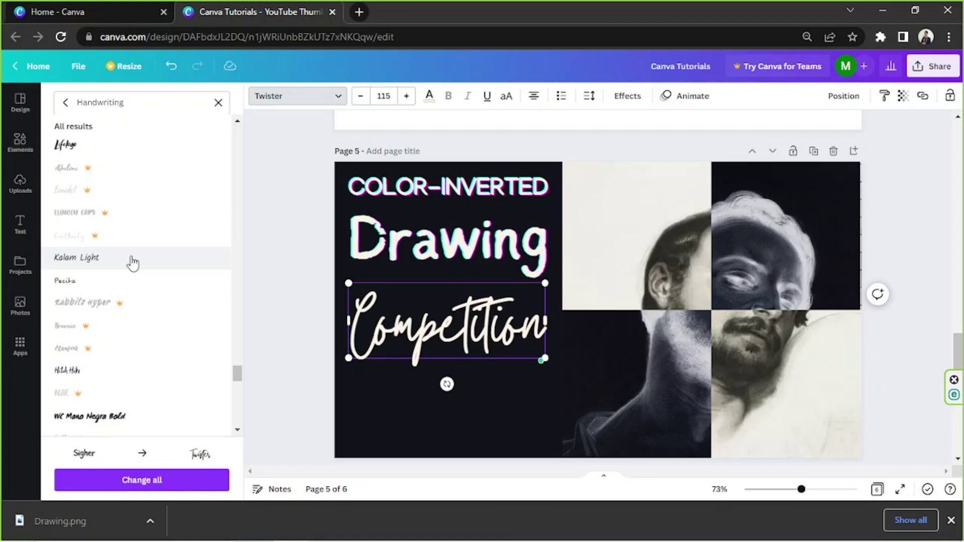
pyautogui.scroll(-10, 132, 262)
# Search the fonts for "cursive" and try several results on "Competition", including Eyesome Script and Bellaboo.
pyautogui.click(218, 102)
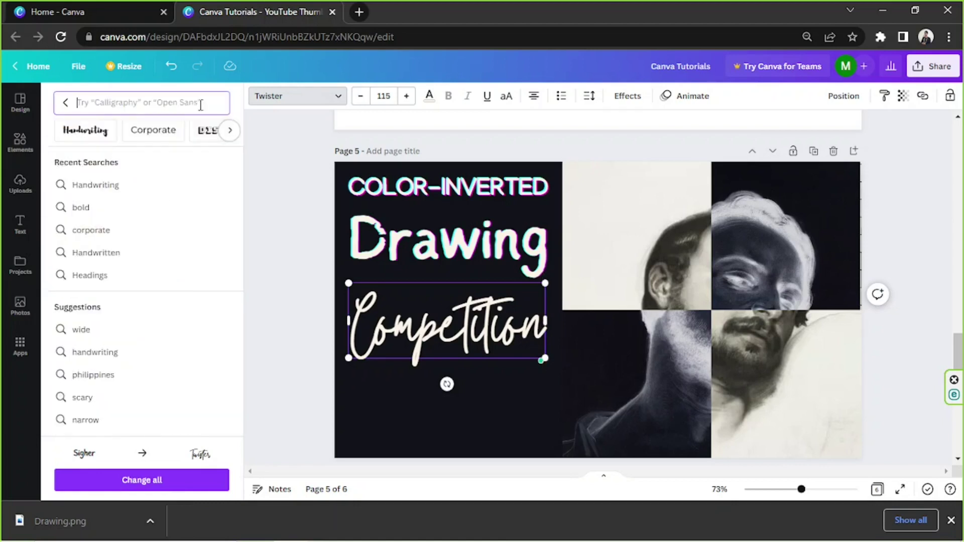
pyautogui.write('cursive')
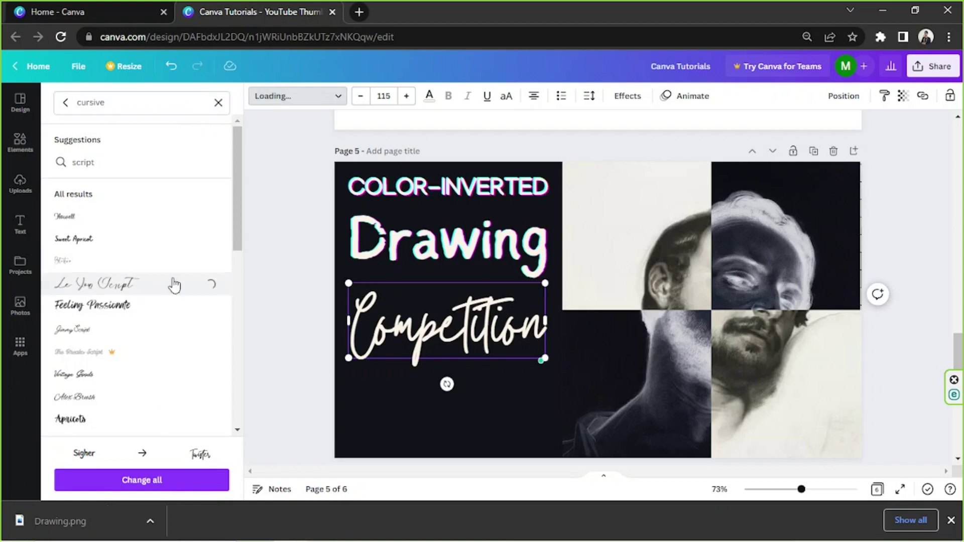
pyautogui.scroll(-5, 150, 321)
pyautogui.click(151, 317)
pyautogui.click(161, 339)
pyautogui.scroll(-4, 150, 302)
pyautogui.click(137, 222)
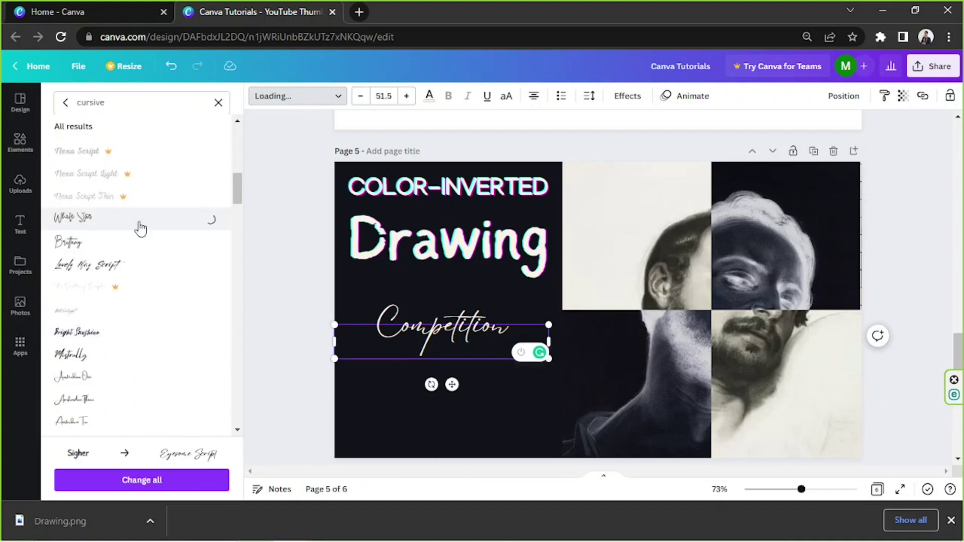
pyautogui.scroll(-8, 160, 332)
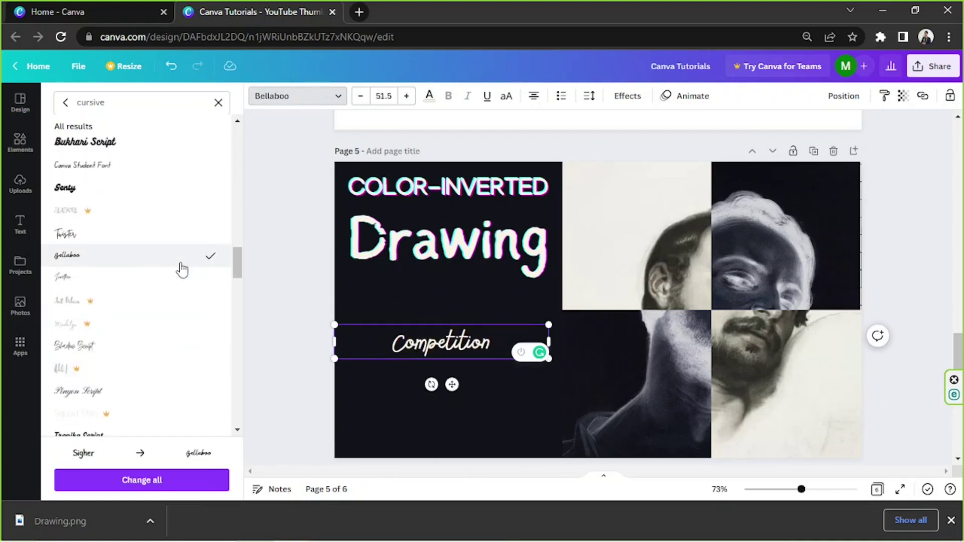
pyautogui.scroll(-10, 180, 269)
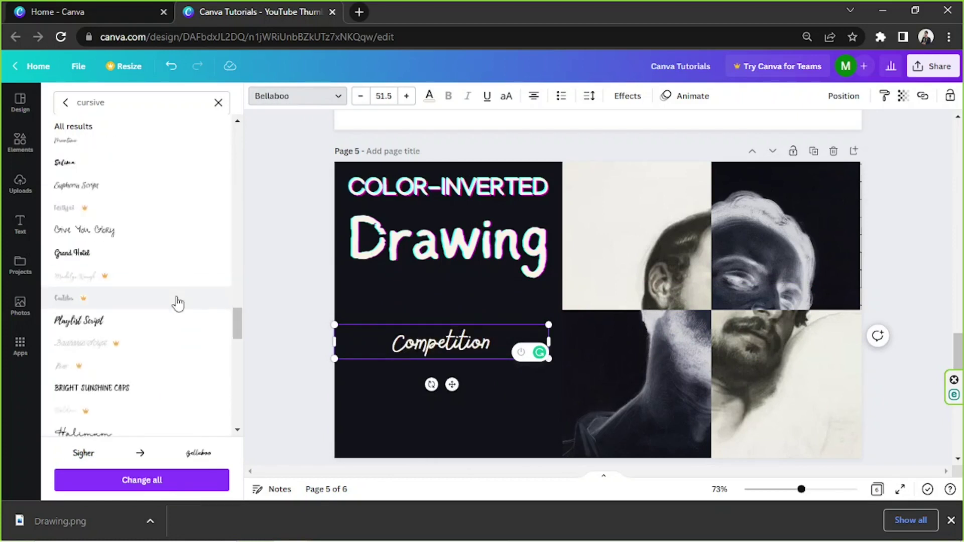
# Apply the Un Jour Merveilleux font to "Competition", enlarge it to the heading's width, and tighten the gaps around "Drawing".
pyautogui.scroll(-7, 177, 274)
pyautogui.click(179, 247)
pyautogui.scroll(-3, 180, 248)
pyautogui.click(181, 285)
pyautogui.moveTo(548, 325); pyautogui.dragTo(531, 297)
pyautogui.moveTo(449, 355); pyautogui.dragTo(460, 319)
pyautogui.moveTo(461, 248); pyautogui.dragTo(460, 242)
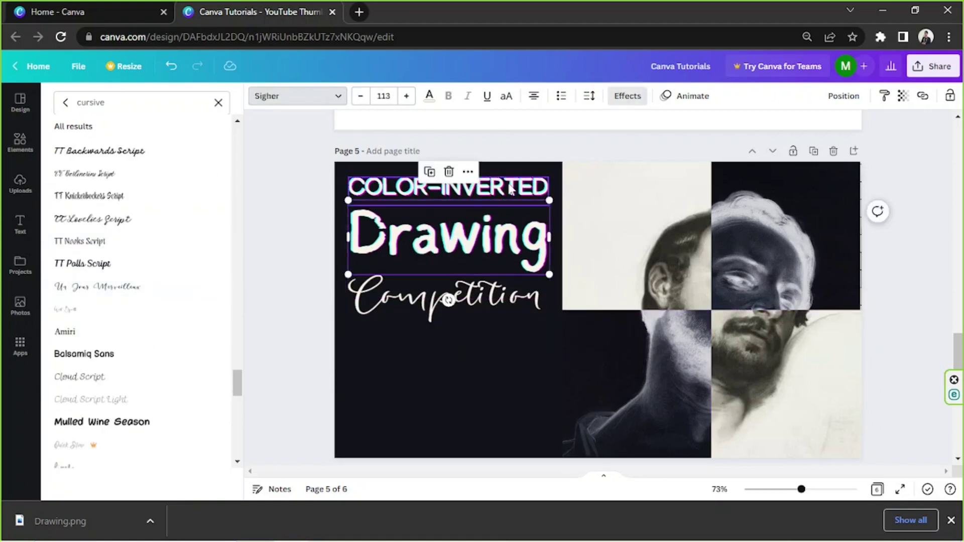
# Widen the letter spacing of "COLOR-INVERTED" and resize the heading to nearly fill the dark panel's width.
pyautogui.click(520, 187)
pyautogui.moveTo(549, 204); pyautogui.dragTo(504, 198)
pyautogui.click(589, 96)
pyautogui.moveTo(625, 146); pyautogui.dragTo(670, 146)
pyautogui.moveTo(517, 200)
pyautogui.mouseDown()
pyautogui.moveTo(577, 205)
pyautogui.moveTo(592, 191)
pyautogui.moveTo(564, 184)
pyautogui.mouseUp()
# Enlarge "Drawing" and "Competition" slightly to match the width of the heading above them.
pyautogui.click(523, 234)
pyautogui.moveTo(549, 274); pyautogui.dragTo(556, 278)
pyautogui.click(531, 313)
pyautogui.moveTo(547, 323); pyautogui.dragTo(556, 325)
# Retype "Drawing" as "DRAWING", fit it to the heading's width, and move "Competition" up beneath it.
pyautogui.click(447, 231)
pyautogui.doubleClick(447, 231)
pyautogui.write('DRAWING')
pyautogui.moveTo(561, 270); pyautogui.dragTo(636, 270)
pyautogui.moveTo(626, 224); pyautogui.dragTo(583, 224)
pyautogui.write('G')
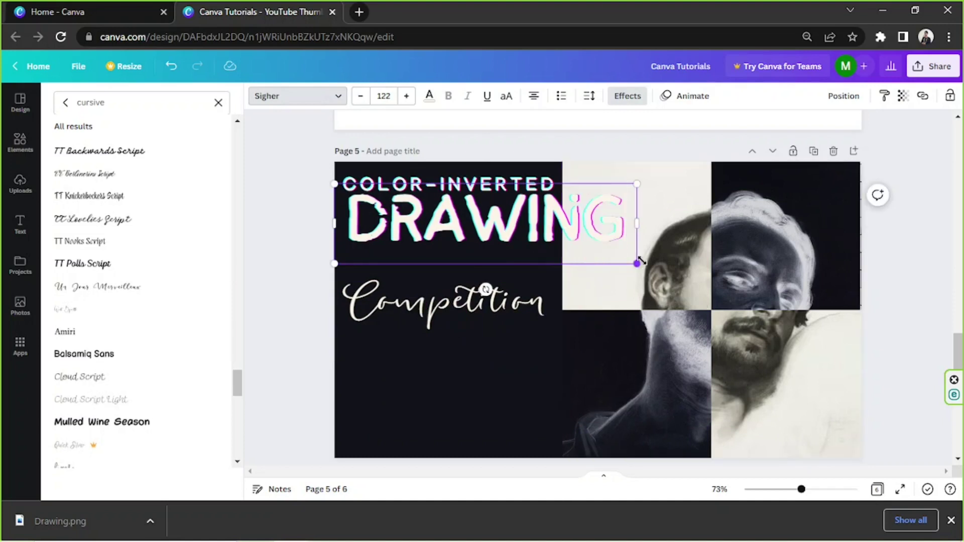
pyautogui.moveTo(638, 263); pyautogui.dragTo(562, 243)
pyautogui.moveTo(523, 303); pyautogui.dragTo(523, 265)
# Search the graphics for "PIXEL" and "PIXELate" and look for a suitable pixel effect.
pyautogui.click(263, 249)
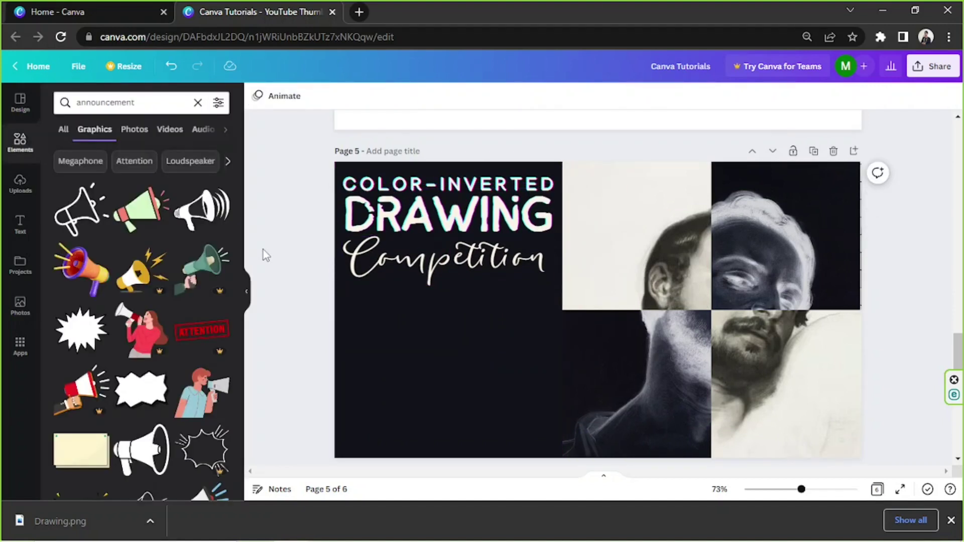
pyautogui.tripleClick(168, 107)
pyautogui.write('PIXEL')
pyautogui.press('Return')
pyautogui.click(163, 107)
pyautogui.write('ate')
pyautogui.press('Return')
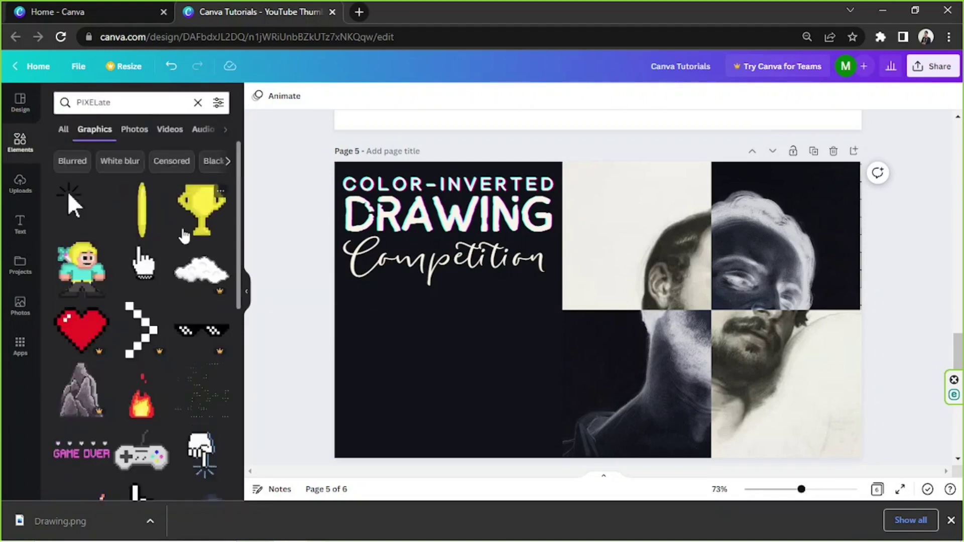
pyautogui.scroll(-10, 183, 236)
# Search the graphics for "disperse" and look through the results for a dispersion effect.
pyautogui.tripleClick(144, 103)
pyautogui.write('disp')
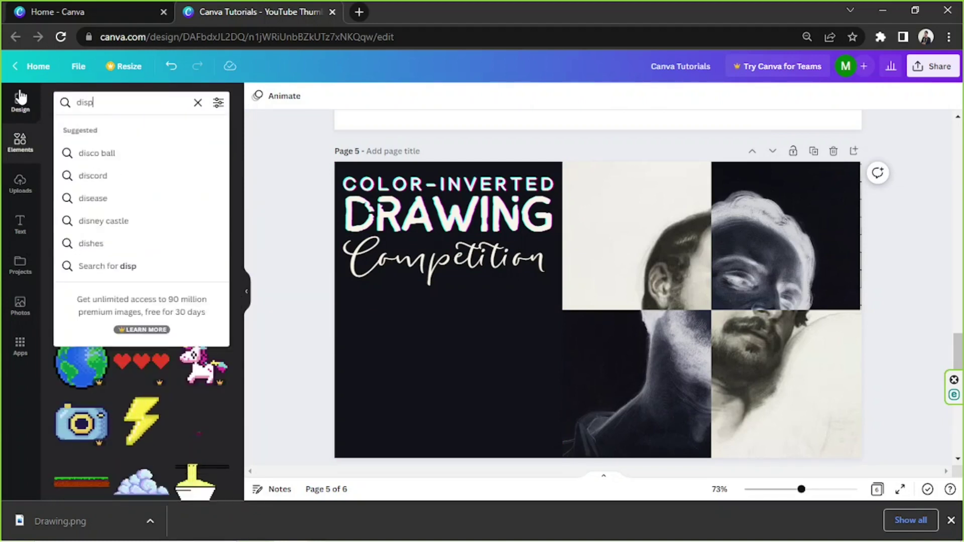
pyautogui.write('erse')
pyautogui.press('Return')
pyautogui.scroll(-15, 129, 378)
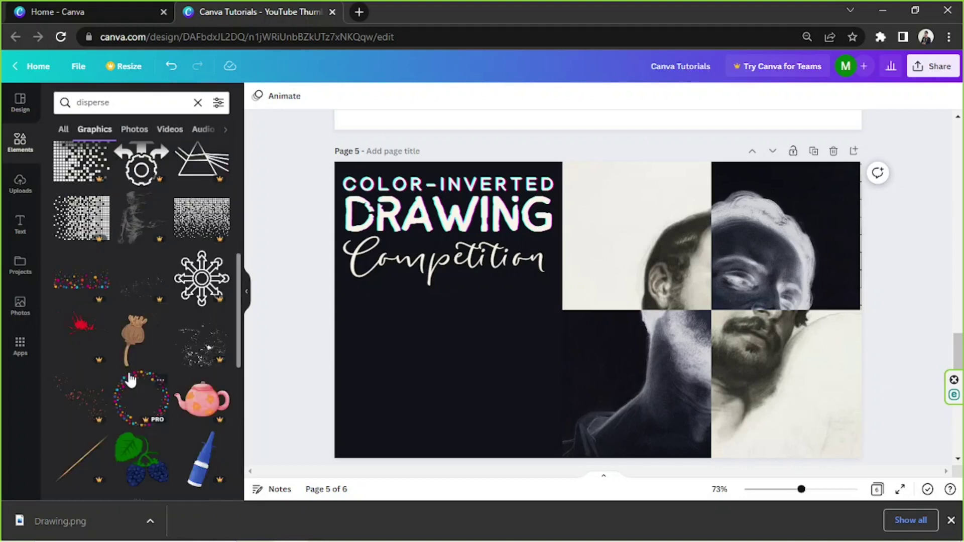
pyautogui.scroll(-10, 128, 370)
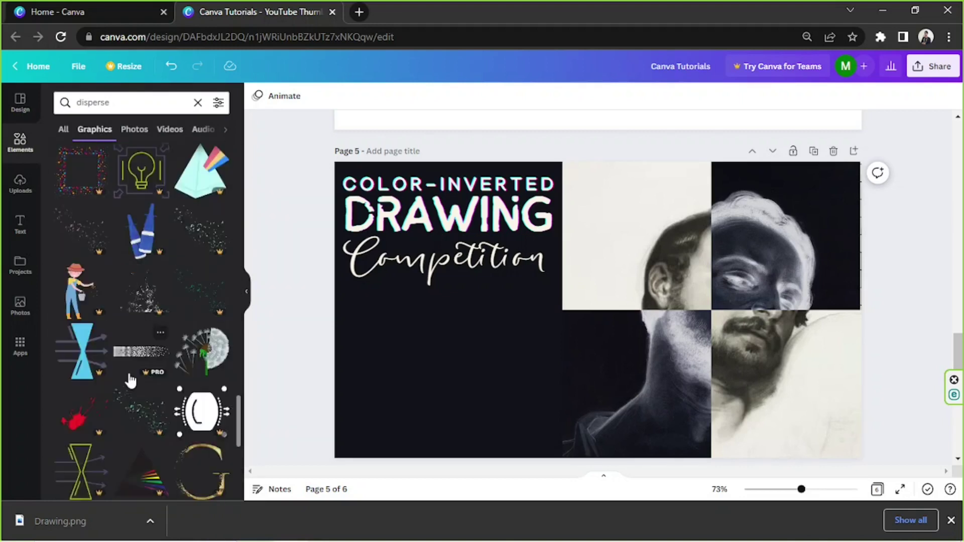
# Search the graphics for "shatter" and look through the results for a fragmented effect.
pyautogui.tripleClick(126, 103)
pyautogui.write('shatter')
pyautogui.press('Return')
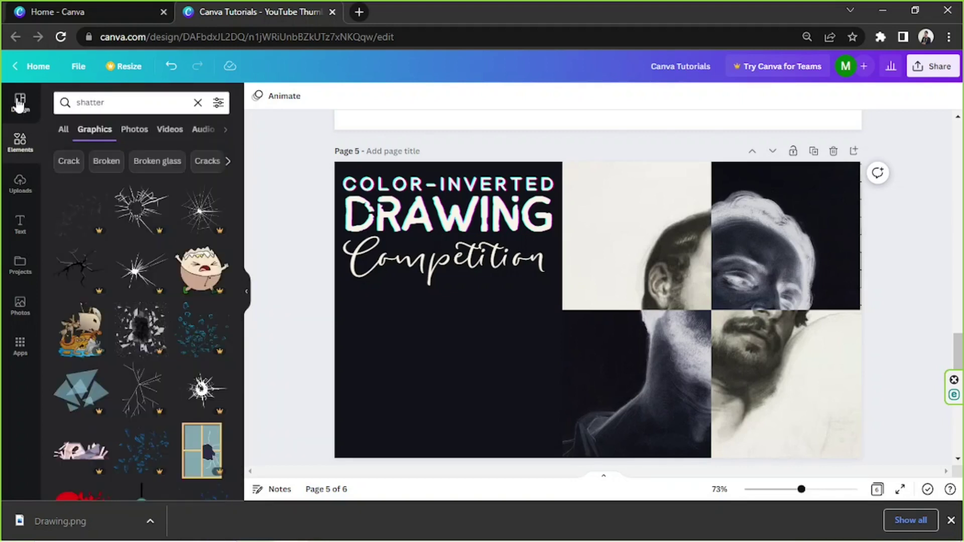
pyautogui.scroll(-15, 104, 359)
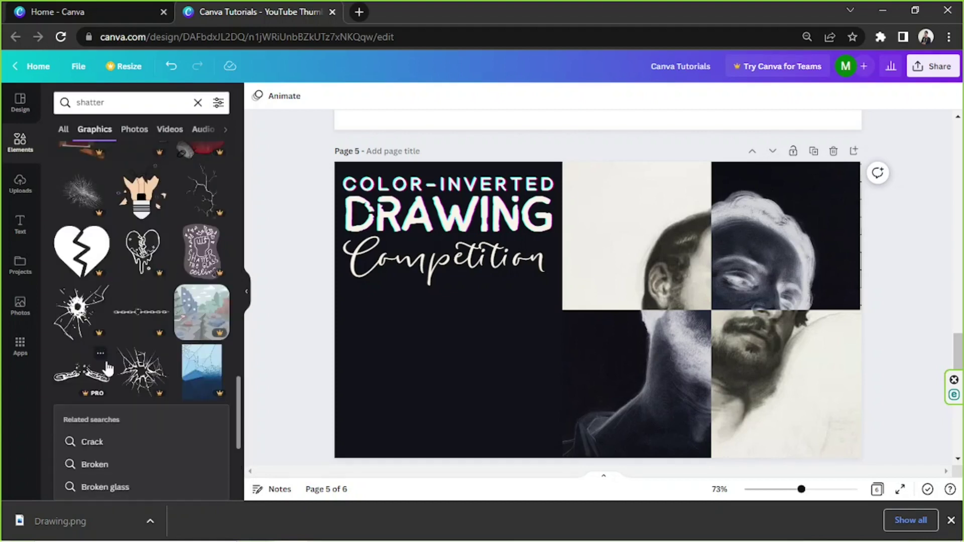
pyautogui.scroll(-12, 107, 368)
# Move "Competition" and "DRAWING" down slightly and fit an off-white rectangle behind "DRAWING".
pyautogui.moveTo(417, 259); pyautogui.dragTo(416, 272)
pyautogui.moveTo(410, 213); pyautogui.dragTo(413, 222)
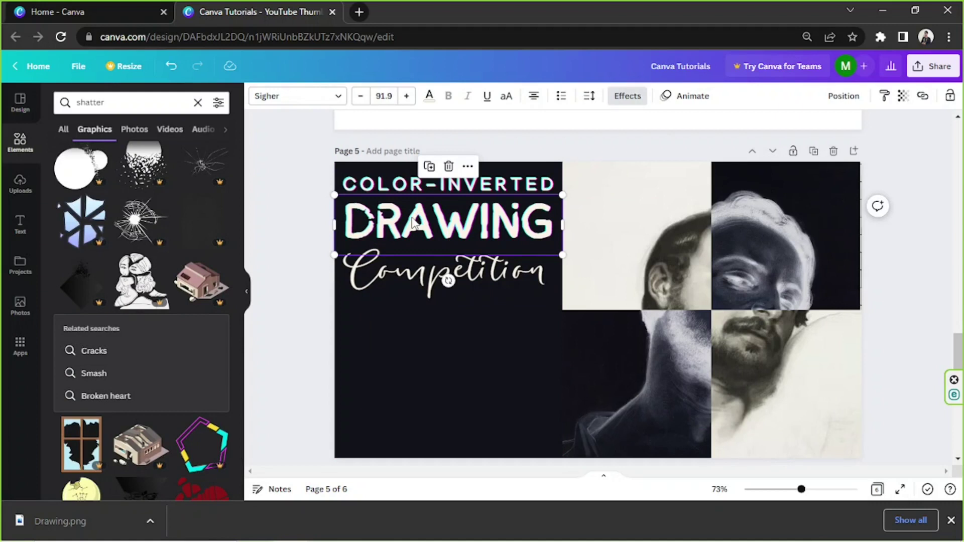
pyautogui.press('r')
pyautogui.click(316, 96)
pyautogui.click(188, 182)
pyautogui.moveTo(576, 314); pyautogui.dragTo(352, 245)
pyautogui.moveTo(416, 240); pyautogui.dragTo(561, 249)
pyautogui.moveTo(448, 283); pyautogui.dragTo(448, 248)
pyautogui.moveTo(448, 276); pyautogui.dragTo(447, 280)
# Recolor "DRAWING" with the near-black color from the inverted drawing's photo colors.
pyautogui.click(432, 224)
pyautogui.click(429, 96)
pyautogui.click(126, 402)
pyautogui.moveTo(363, 278); pyautogui.dragTo(363, 277)
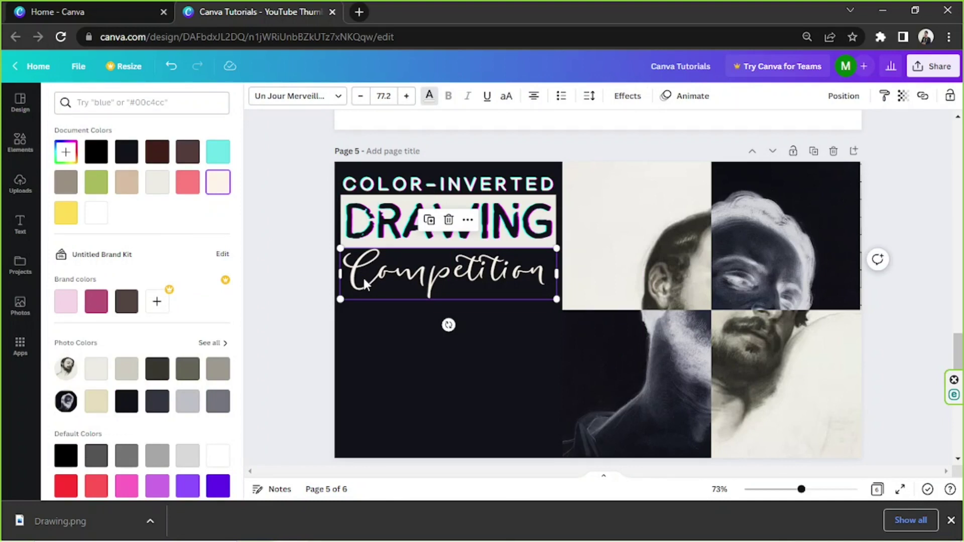
pyautogui.press('Escape')
pyautogui.click(880, 319)
# Search the graphics for "pixels" and add the scattered-pixel gradient graphic near the drawing.
pyautogui.scroll(-5, 164, 323)
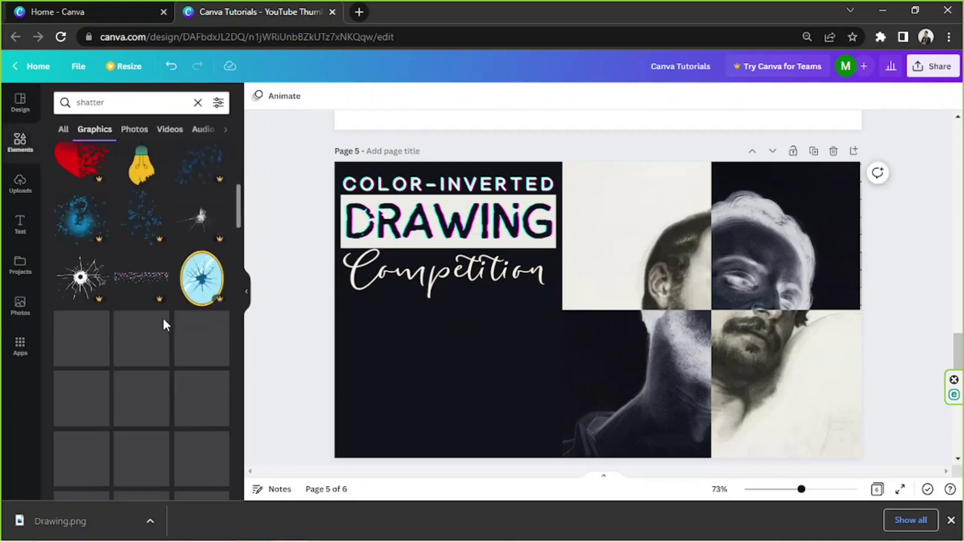
pyautogui.scroll(-3, 163, 323)
pyautogui.tripleClick(57, 103)
pyautogui.write('pixels')
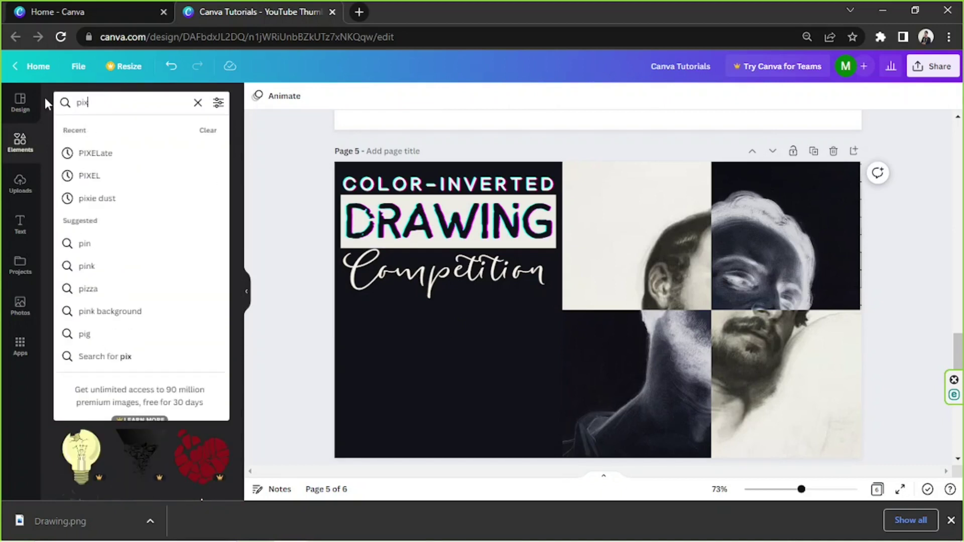
pyautogui.press('Return')
pyautogui.click(201, 451)
pyautogui.moveTo(598, 396); pyautogui.dragTo(684, 310)
# Color the pixel graphic off-white, fit it along the upper quadrant's inner edge behind the drawing, and place a matching copy beside the lower quadrant.
pyautogui.click(257, 96)
pyautogui.click(126, 213)
pyautogui.moveTo(624, 323); pyautogui.dragTo(583, 275)
pyautogui.moveTo(497, 368); pyautogui.dragTo(402, 490)
pyautogui.moveTo(594, 401); pyautogui.dragTo(606, 402)
pyautogui.click(843, 96)
pyautogui.click(790, 152)
pyautogui.click(95, 368)
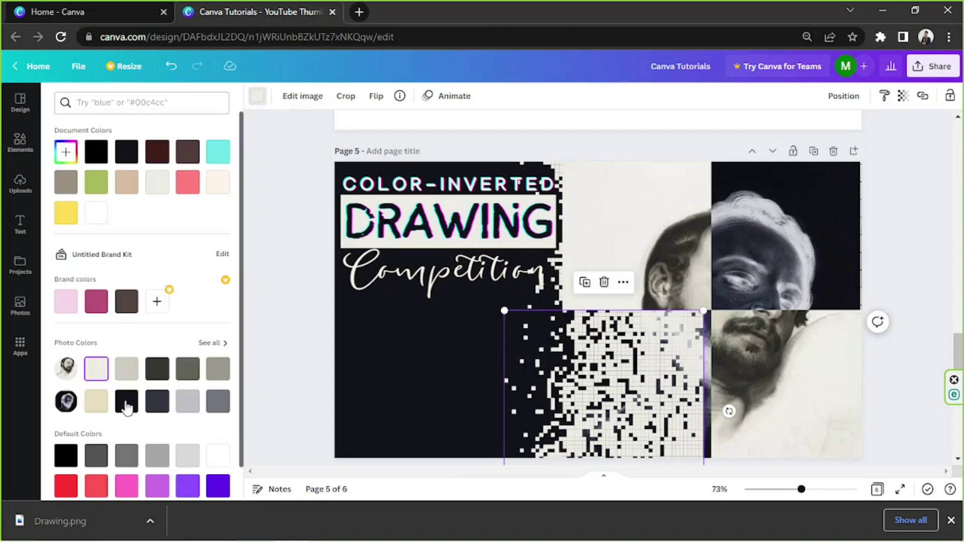
# Recolor the lower pixel graphic dark slate from the photo colors and send it backward behind the drawing.
pyautogui.click(127, 405)
pyautogui.click(157, 401)
pyautogui.click(843, 96)
pyautogui.click(788, 132)
# Color an offset copy of the lower pixel graphic turquoise and send it backward behind the slate pixels.
pyautogui.click(126, 401)
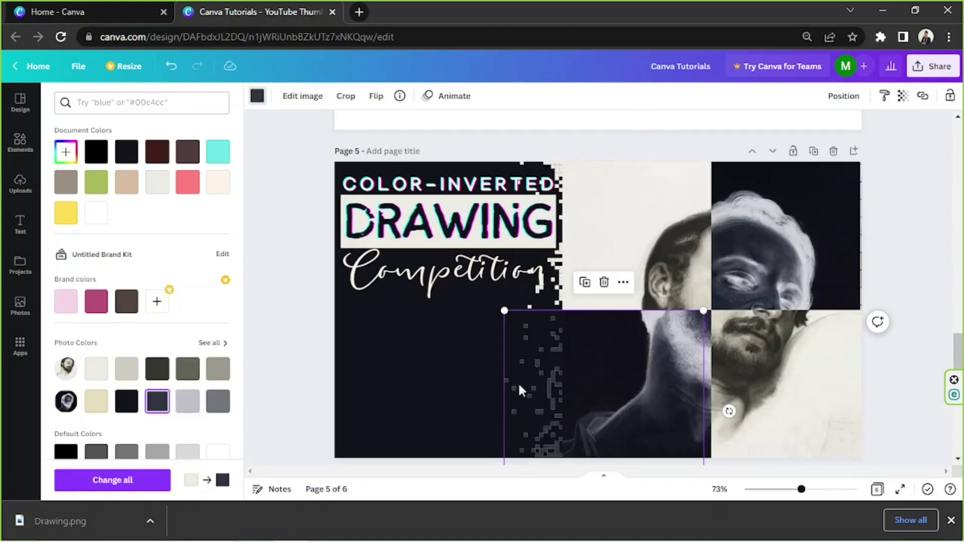
pyautogui.click(217, 151)
pyautogui.click(844, 96)
pyautogui.click(840, 131)
# Offset another copy of the lower slate pixels up and to the left, color it pink #ff66c4, and send it behind the slate ones.
pyautogui.scroll(5, 483, 319)
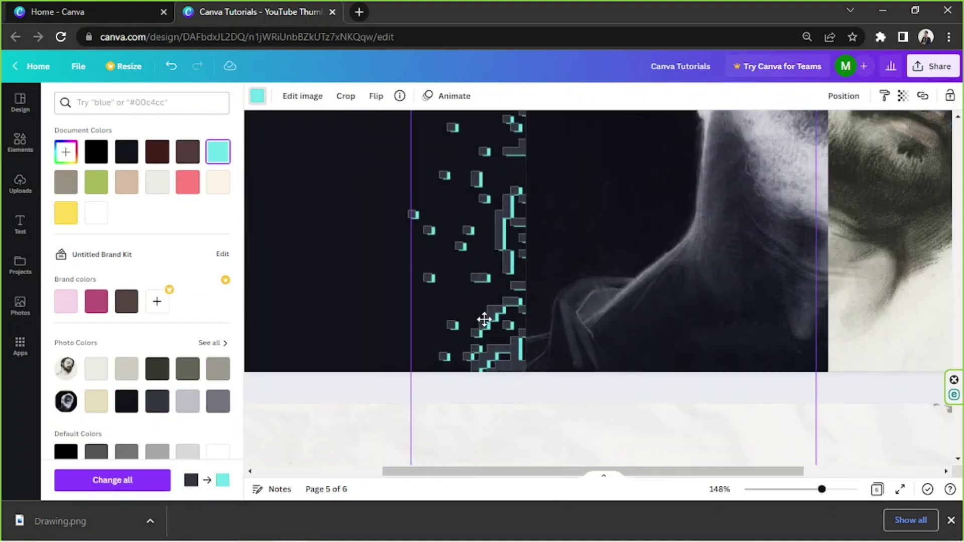
pyautogui.scroll(5, 484, 319)
pyautogui.scroll(-4, 513, 365)
pyautogui.scroll(1, 513, 365)
pyautogui.click(495, 393)
pyautogui.moveTo(483, 380); pyautogui.dragTo(480, 379)
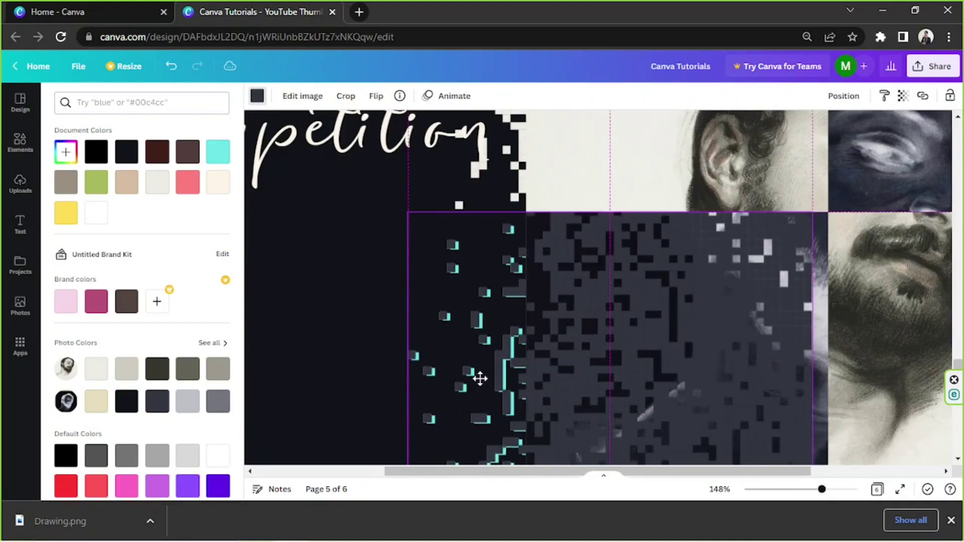
pyautogui.scroll(3, 478, 375)
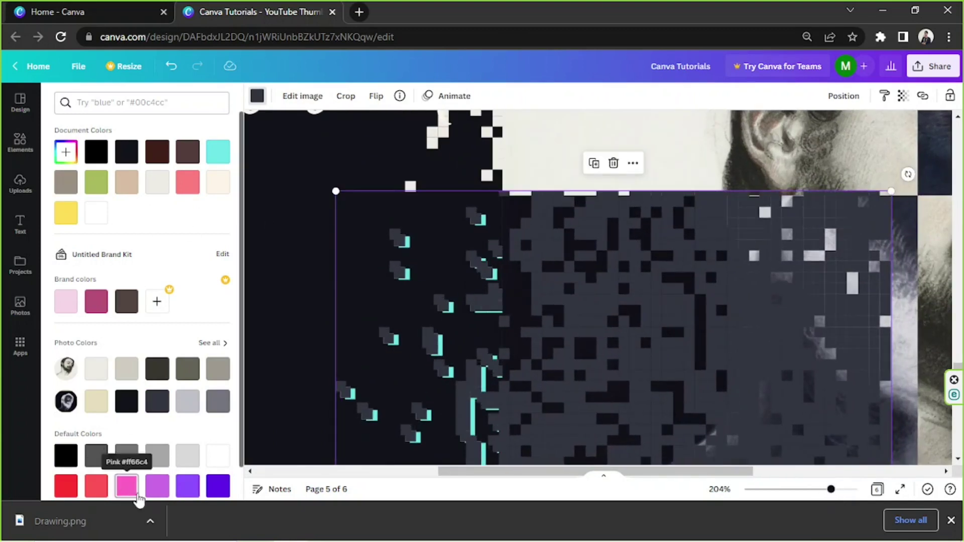
pyautogui.click(137, 494)
pyautogui.click(843, 96)
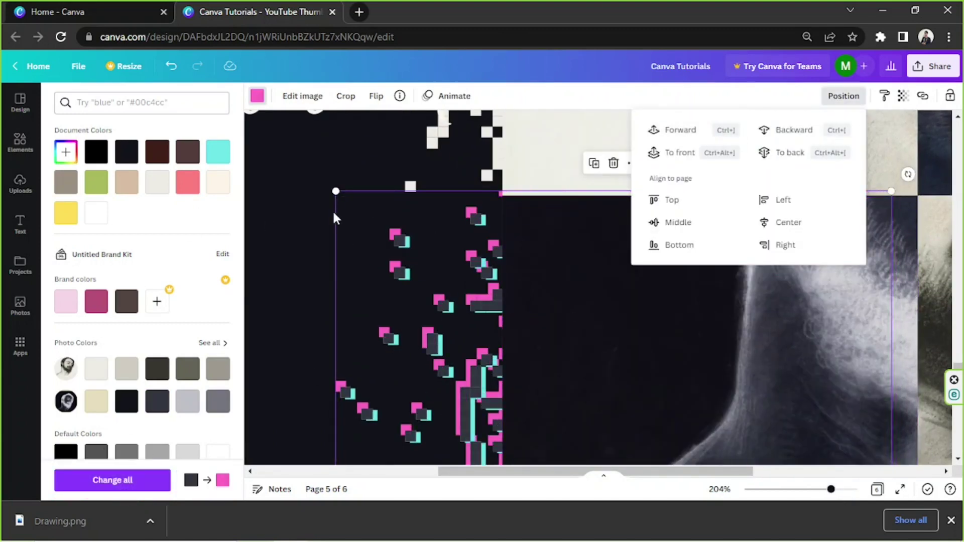
pyautogui.click(335, 215)
# Make two copies of the upper off-white pixel graphic, one over the original and one below "Competition".
pyautogui.moveTo(880, 377); pyautogui.dragTo(880, 383)
pyautogui.scroll(-7, 389, 324)
pyautogui.scroll(2, 392, 332)
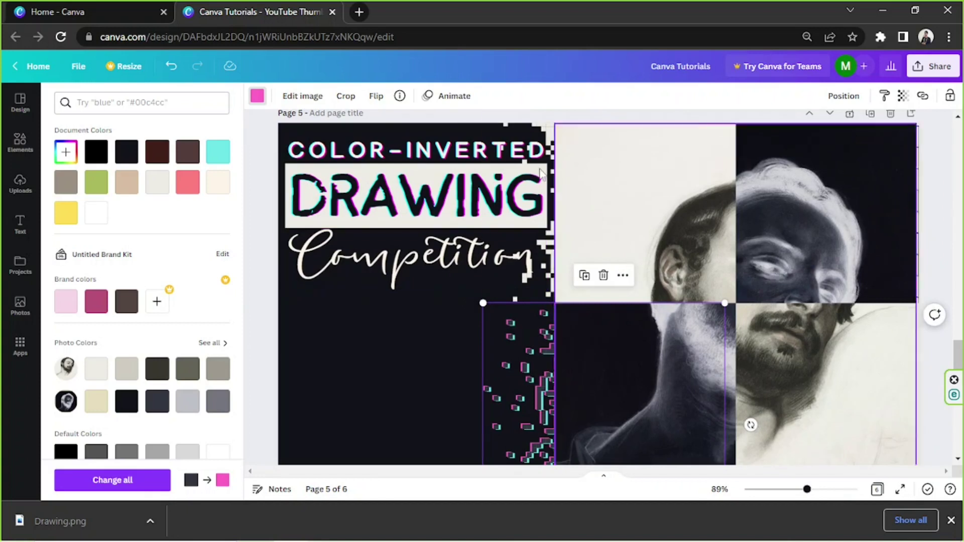
pyautogui.click(573, 222)
pyautogui.scroll(1, 572, 222)
pyautogui.doubleClick(571, 266)
pyautogui.scroll(-3, 571, 266)
pyautogui.moveTo(607, 409); pyautogui.dragTo(607, 165)
pyautogui.scroll(2, 607, 171)
# Recolor the copy over the upper quadrant turquoise and offset it slightly from the off-white pixels.
pyautogui.click(263, 99)
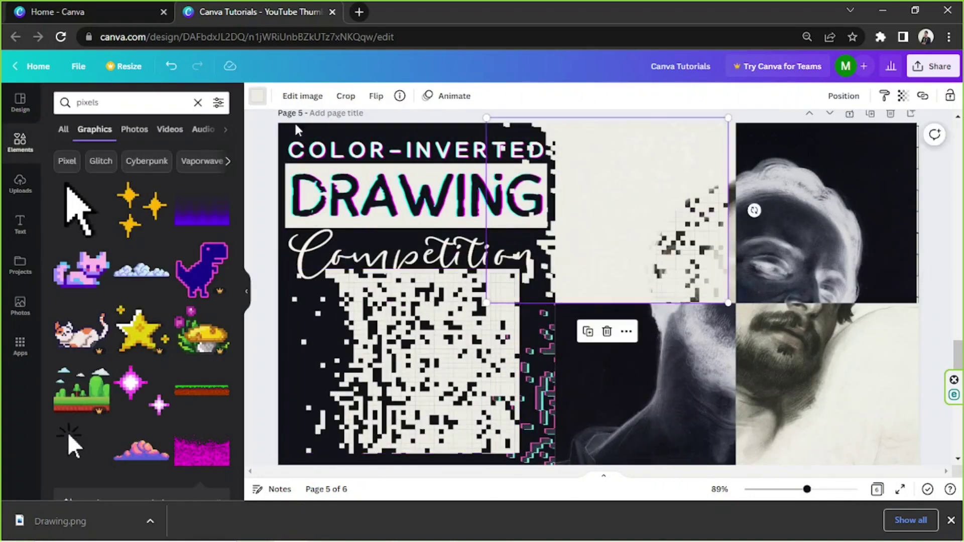
pyautogui.click(257, 96)
pyautogui.click(70, 183)
pyautogui.moveTo(607, 206); pyautogui.dragTo(607, 208)
# Layer the turquoise pixels behind the drawing and the off-white pixels but above the dark background.
pyautogui.click(804, 226)
pyautogui.click(842, 96)
pyautogui.click(785, 136)
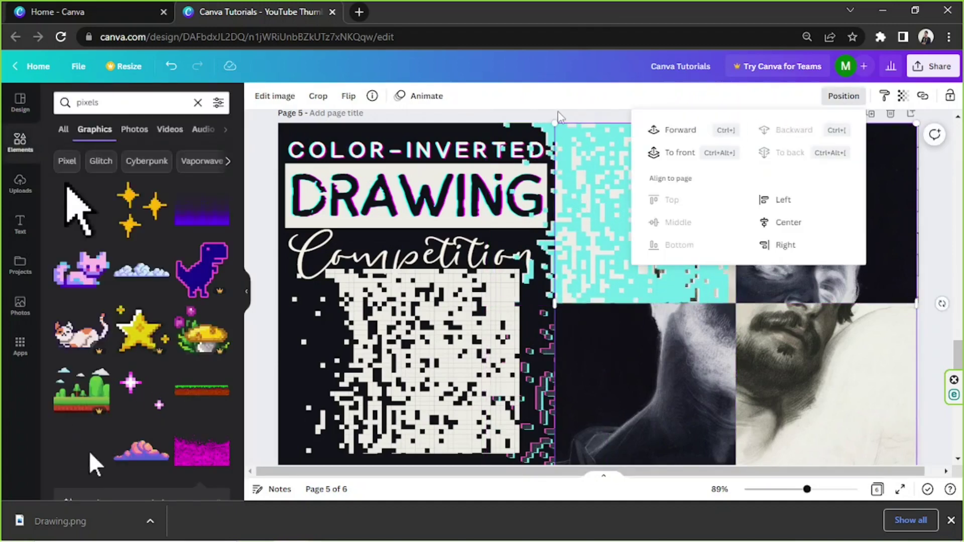
pyautogui.click(577, 150)
pyautogui.click(844, 96)
pyautogui.click(783, 153)
pyautogui.click(538, 321)
pyautogui.click(844, 95)
pyautogui.click(783, 153)
pyautogui.click(696, 130)
# Color the remaining pixel copy pink, offset it over the upper pixel graphic, and layer it just above the dark background.
pyautogui.click(431, 351)
pyautogui.click(257, 96)
pyautogui.click(96, 212)
pyautogui.moveTo(432, 352); pyautogui.dragTo(628, 197)
pyautogui.click(844, 96)
pyautogui.click(784, 152)
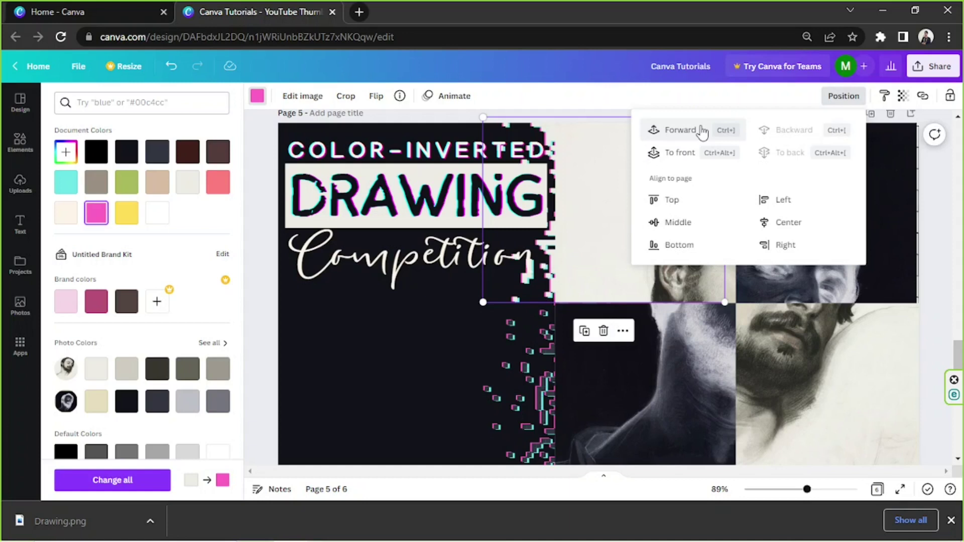
pyautogui.click(702, 132)
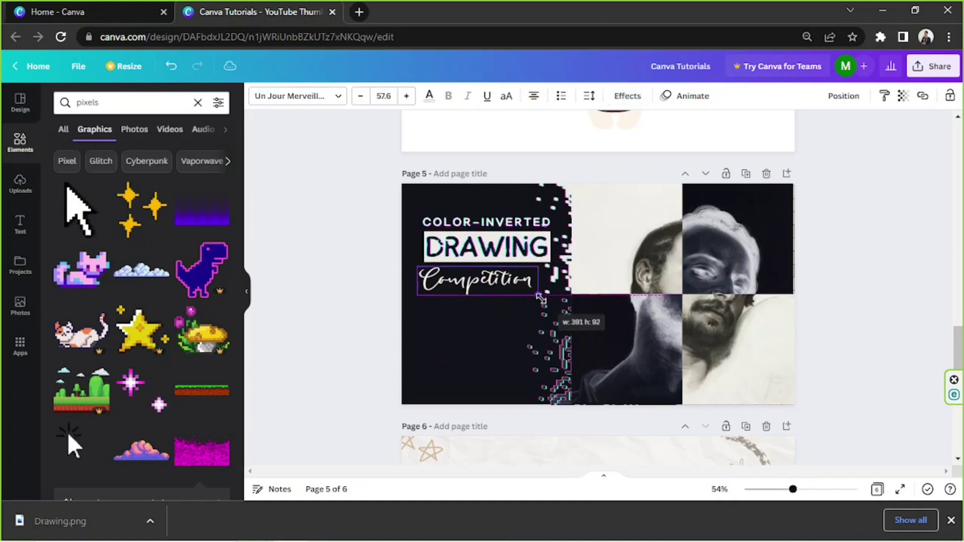
# Try other fonts on "Competition", including Pinata Disruptor.
pyautogui.click(298, 96)
pyautogui.scroll(-4, 151, 301)
pyautogui.click(144, 261)
pyautogui.click(126, 368)
# Search the fonts for "pixel", set "COMPETITION" in uppercase VT323, and resize it to the width of "DRAWING".
pyautogui.click(217, 103)
pyautogui.write('pixel')
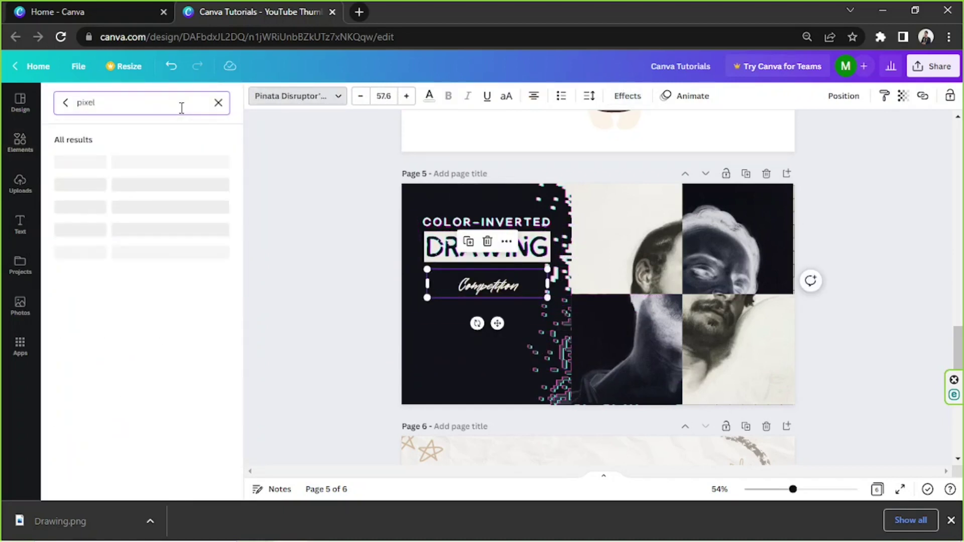
pyautogui.click(135, 221)
pyautogui.moveTo(521, 296); pyautogui.dragTo(548, 302)
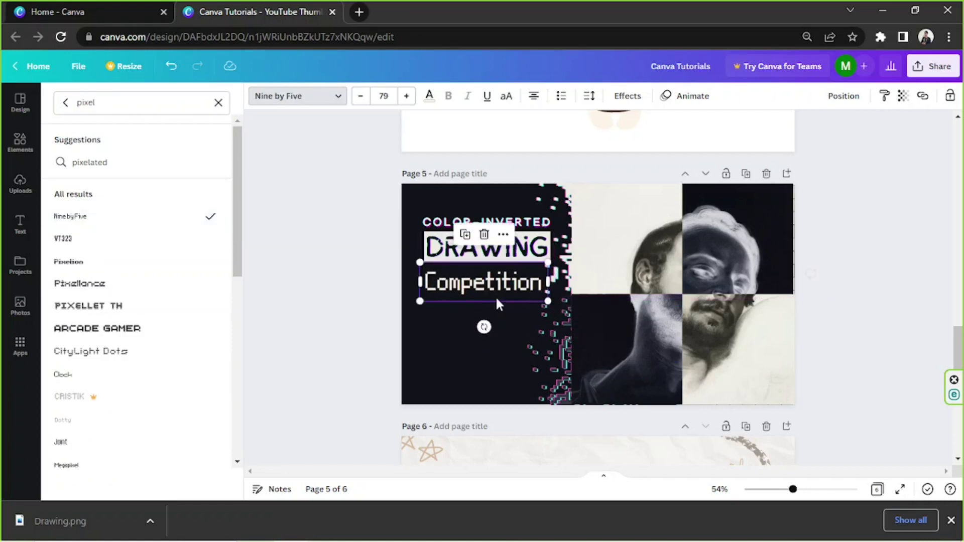
pyautogui.click(126, 284)
pyautogui.click(125, 331)
pyautogui.click(112, 374)
pyautogui.moveTo(547, 346); pyautogui.dragTo(528, 291)
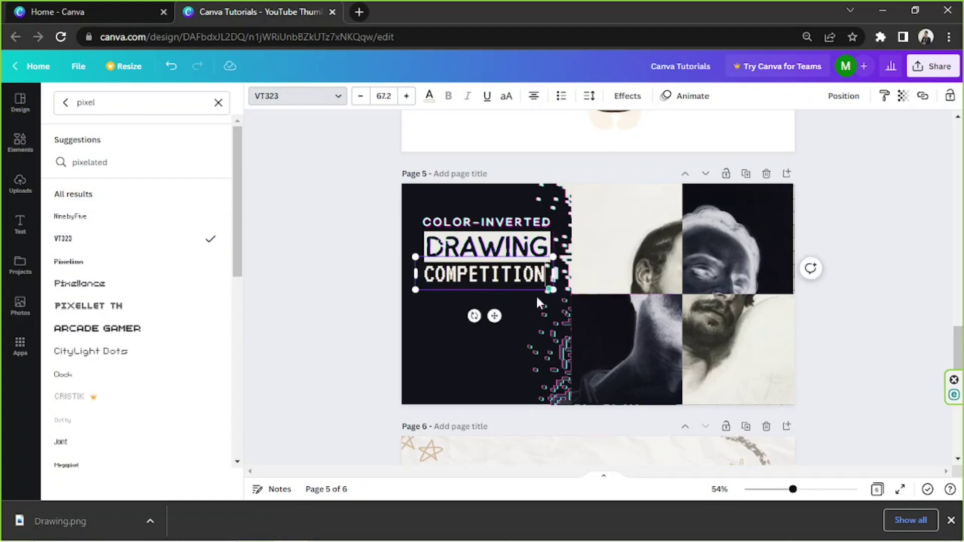
# Add the lines "WHEN:", "WHERE:" and "PRIZE:" below "COMPETITION" in uppercase Manjari Bold without a text effect.
pyautogui.click(839, 224)
pyautogui.moveTo(366, 223); pyautogui.dragTo(452, 329)
pyautogui.click(526, 363)
pyautogui.click(456, 224)
pyautogui.click(629, 96)
pyautogui.click(81, 172)
pyautogui.moveTo(551, 327); pyautogui.dragTo(537, 323)
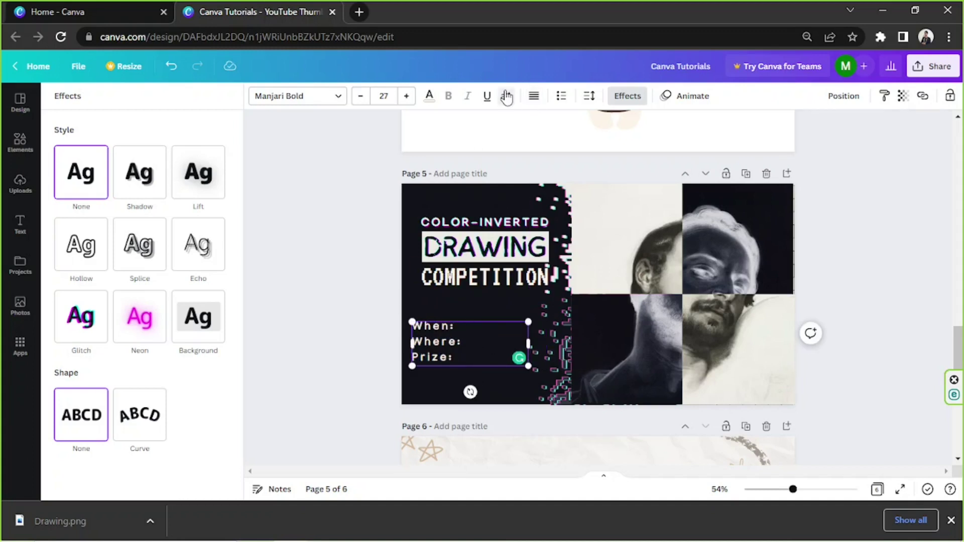
pyautogui.click(893, 273)
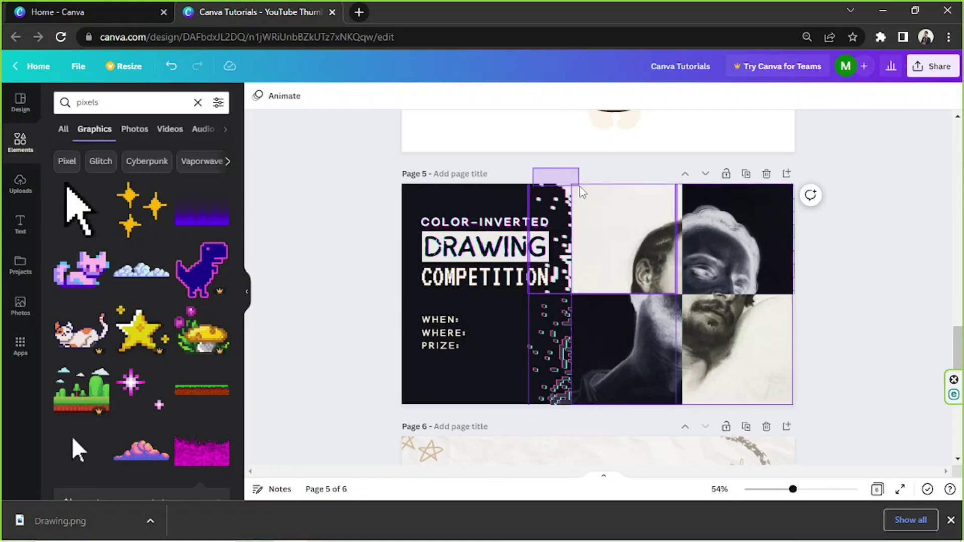
# Group the pixel graphics along the drawing's inner edge and place a copy of the group at the page's outer edge.
pyautogui.moveTo(580, 187); pyautogui.dragTo(569, 191)
pyautogui.hotkey('ctrl', 'g')
pyautogui.keyDown('alt'); pyautogui.moveTo(573, 281); pyautogui.dragTo(793, 282); pyautogui.keyUp('alt')
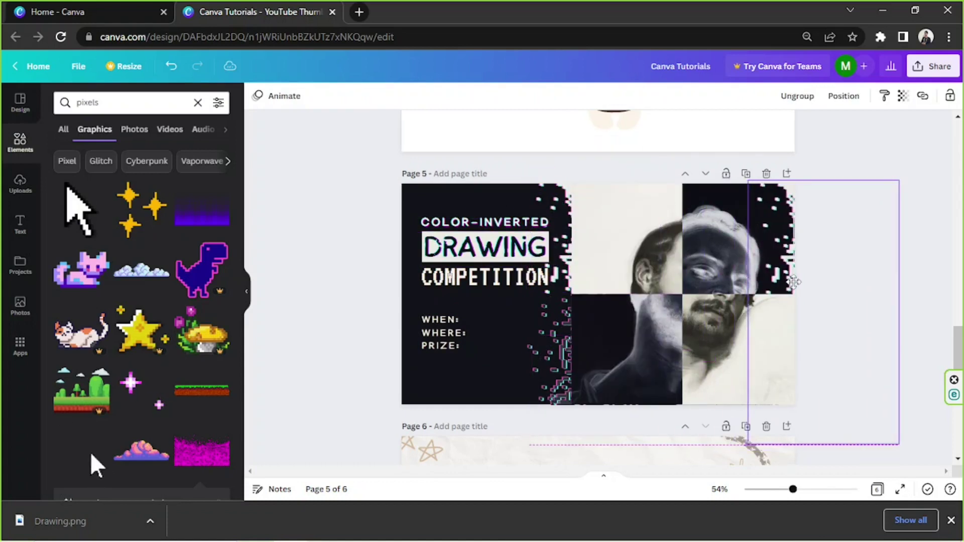
# Place the copied pixel graphics along the page's outer edge, one over the upper and one over the lower drawing quadrant.
pyautogui.moveTo(792, 402); pyautogui.dragTo(797, 270)
pyautogui.moveTo(559, 400); pyautogui.dragTo(778, 385)
pyautogui.moveTo(843, 319); pyautogui.dragTo(843, 306)
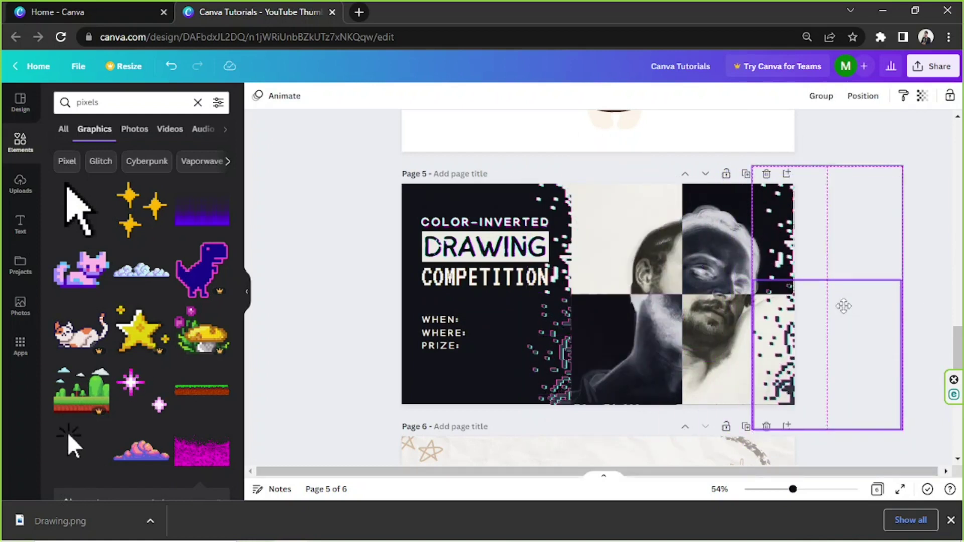
pyautogui.click(898, 322)
# Search the graphics for "pattern" and browse through the available patterns.
pyautogui.tripleClick(120, 104)
pyautogui.write('pattern')
pyautogui.press('Return')
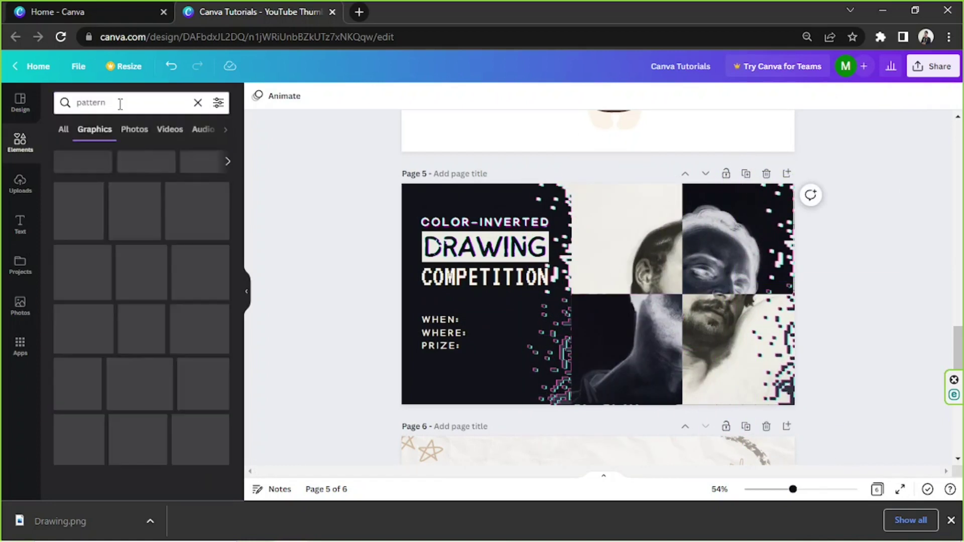
pyautogui.scroll(-10, 195, 317)
pyautogui.scroll(-10, 195, 316)
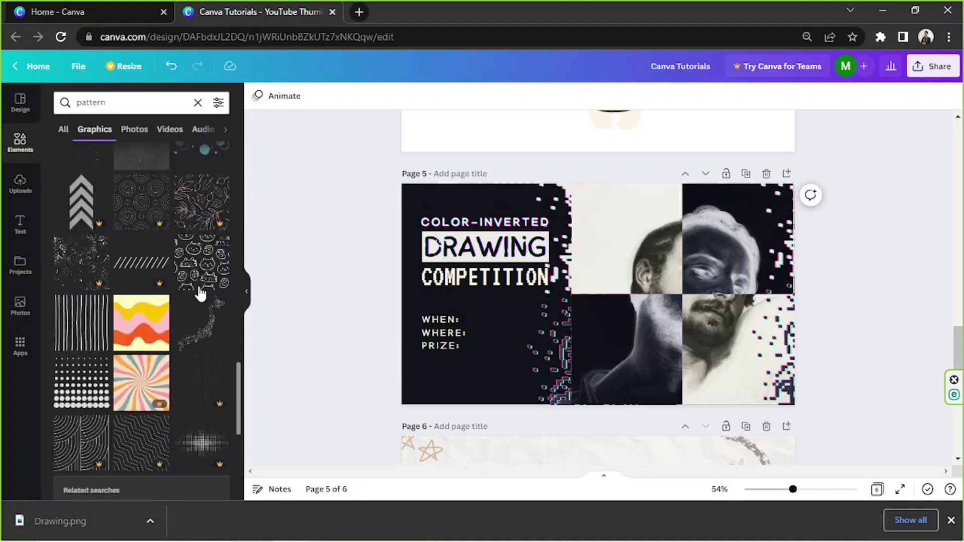
# Move the title and the detail lines up, and add the line "CRITERIA:" below "PRIZE:" in the same style.
pyautogui.moveTo(355, 215); pyautogui.dragTo(553, 296)
pyautogui.moveTo(495, 247); pyautogui.dragTo(494, 235)
pyautogui.moveTo(429, 326); pyautogui.dragTo(447, 361)
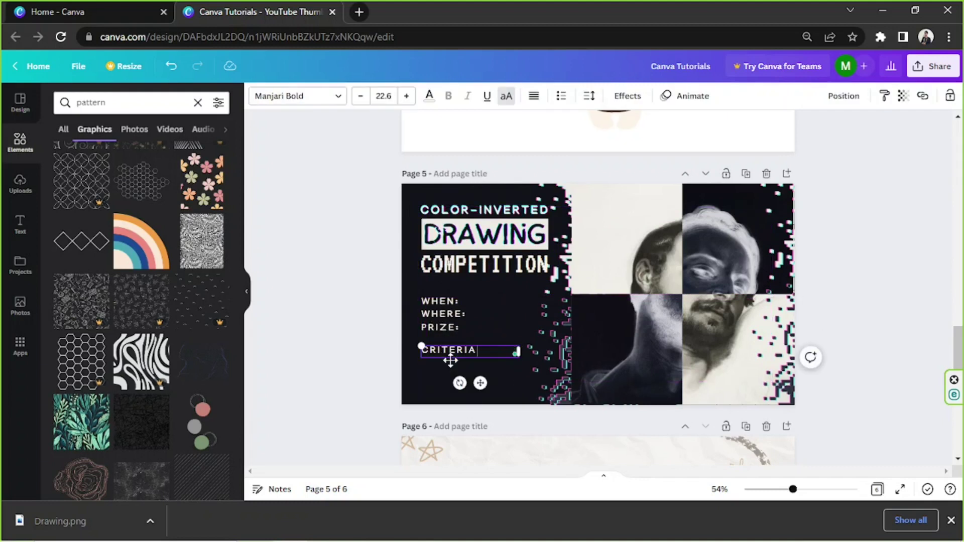
pyautogui.click(378, 339)
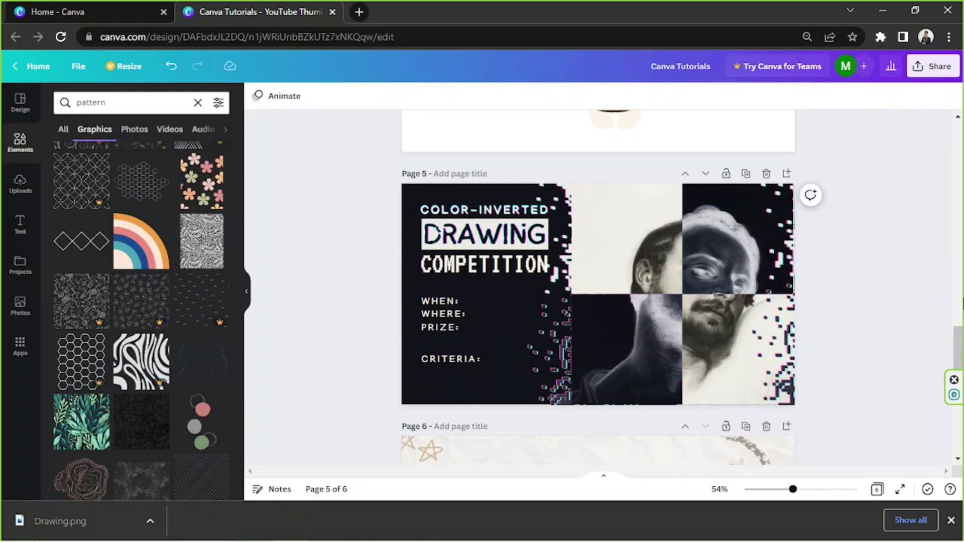
# Search the graphics for "gradient" and add one of the recolorable gradients to page 5.
pyautogui.scroll(-1, 213, 182)
pyautogui.moveTo(107, 103); pyautogui.dragTo(41, 110)
pyautogui.write('GR')
pyautogui.click(101, 221)
pyautogui.click(81, 209)
# Try the gradient in cyan #6CE5E8, rotated and enlarged over the lower-left corner of the page.
pyautogui.click(257, 96)
pyautogui.click(66, 182)
pyautogui.moveTo(571, 332); pyautogui.dragTo(420, 374)
pyautogui.moveTo(446, 401); pyautogui.dragTo(396, 376)
pyautogui.moveTo(507, 345); pyautogui.dragTo(718, 369)
pyautogui.moveTo(544, 411); pyautogui.dragTo(464, 392)
# Try a more saturated custom color and other hues on the gradient, adjust its placement, and delete it.
pyautogui.click(66, 152)
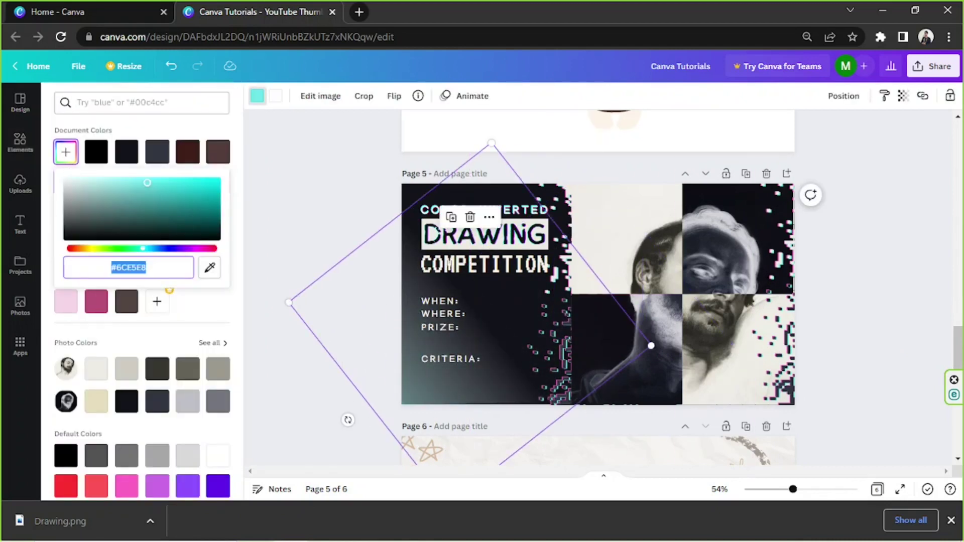
pyautogui.click(217, 180)
pyautogui.click(168, 248)
pyautogui.click(154, 248)
pyautogui.click(359, 398)
pyautogui.scroll(-4, 203, 326)
pyautogui.moveTo(491, 143); pyautogui.dragTo(667, 100)
pyautogui.click(843, 95)
pyautogui.moveTo(469, 359); pyautogui.dragTo(478, 380)
pyautogui.press('Delete')
# Add the pink-and-blue crescent gradient behind the text as a blue glow in the upper-left corner and a red glow near the lower pixels.
pyautogui.scroll(-3, 166, 327)
pyautogui.click(200, 307)
pyautogui.moveTo(558, 359); pyautogui.dragTo(379, 392)
pyautogui.click(843, 95)
pyautogui.click(796, 129)
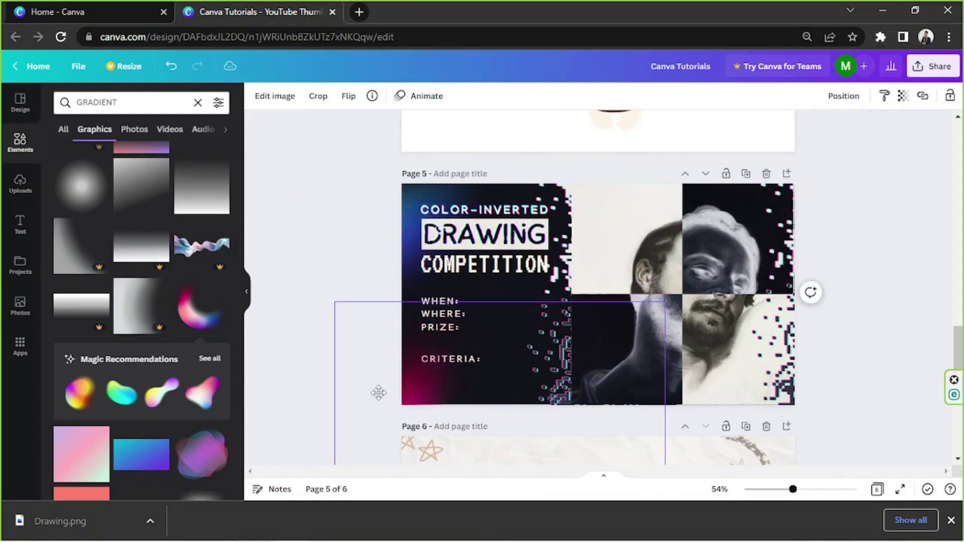
pyautogui.click(843, 96)
pyautogui.click(796, 129)
pyautogui.moveTo(480, 390); pyautogui.dragTo(488, 409)
pyautogui.moveTo(424, 216); pyautogui.dragTo(423, 211)
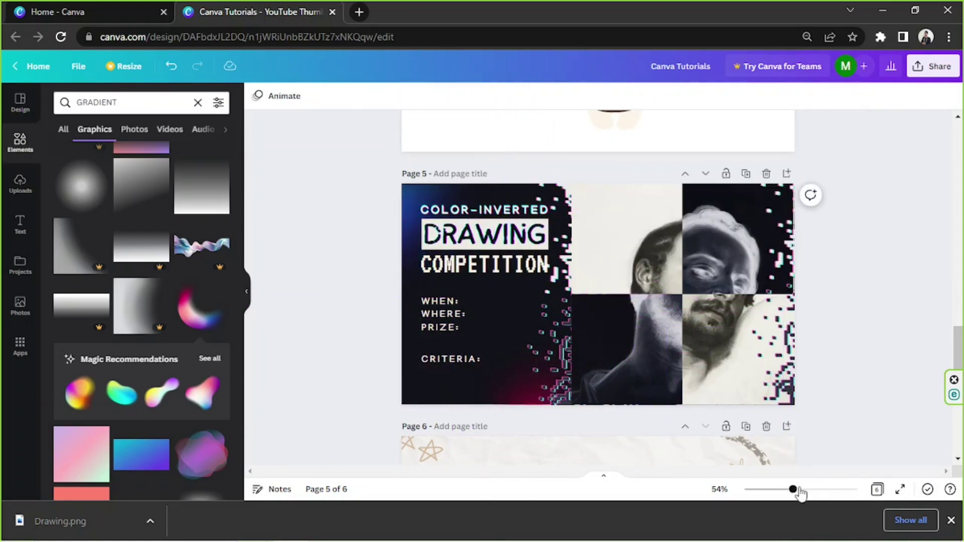
# Zoom to 70%, hide the graphics library and dismiss the browser's download bar to review page 5.
pyautogui.moveTo(794, 489); pyautogui.dragTo(800, 488)
pyautogui.click(246, 292)
pyautogui.click(950, 521)
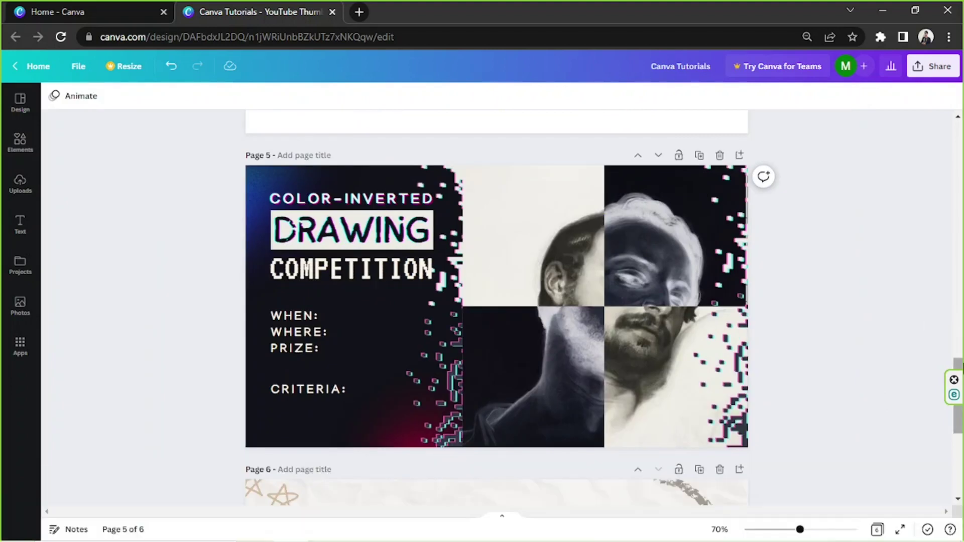